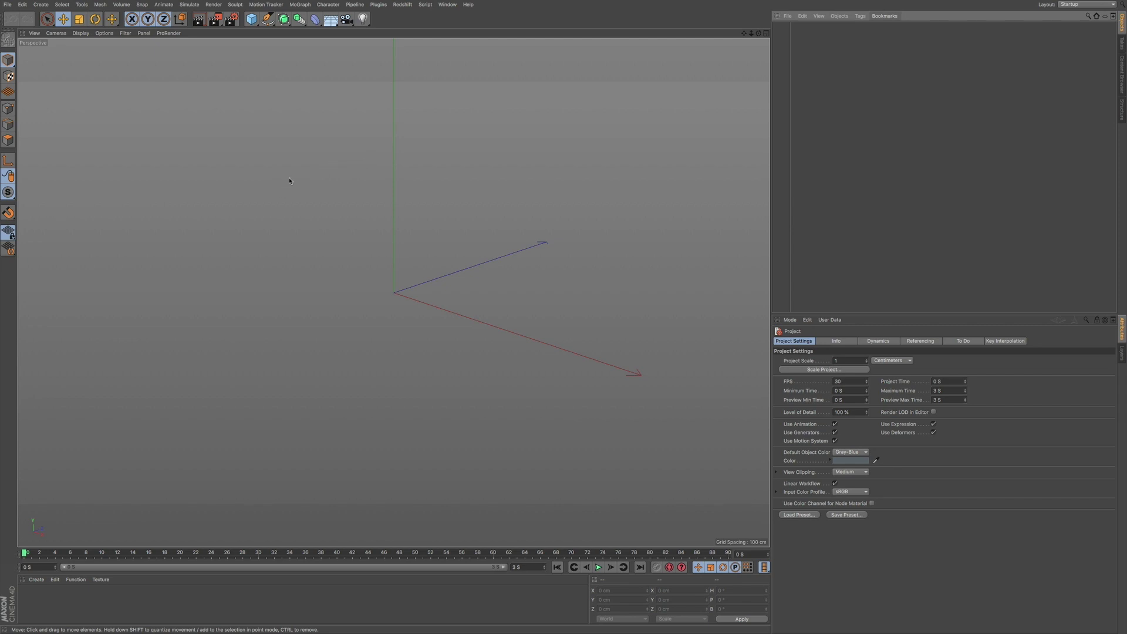
Step: Add a default Cube primitive and an empty MoGraph Cloner to the scene
click(303, 6)
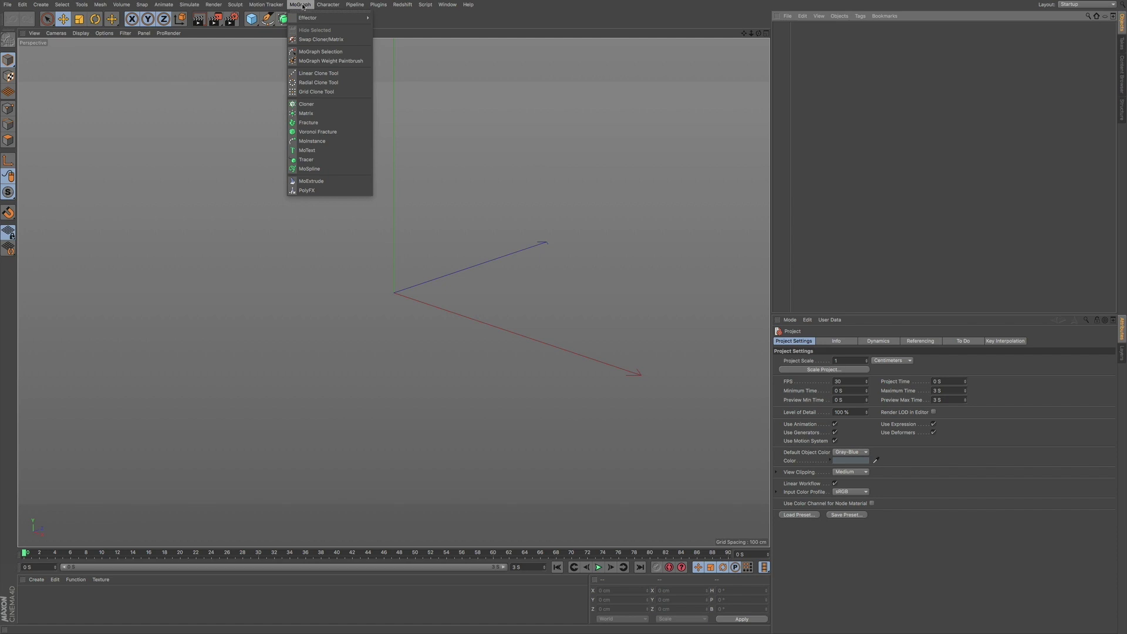
click(223, 44)
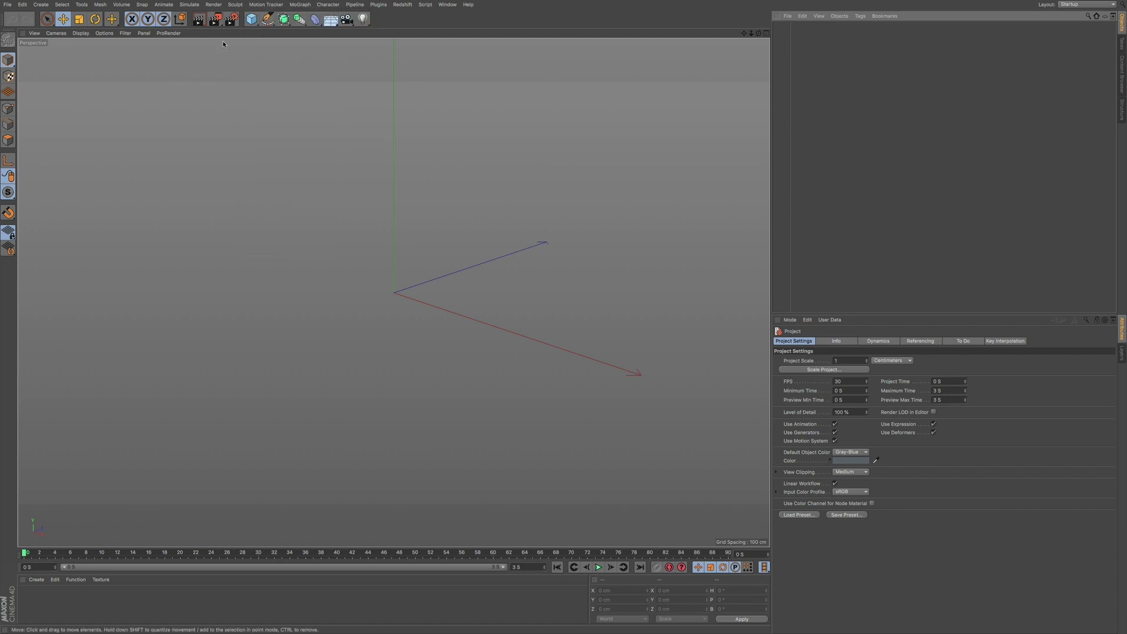
click(252, 22)
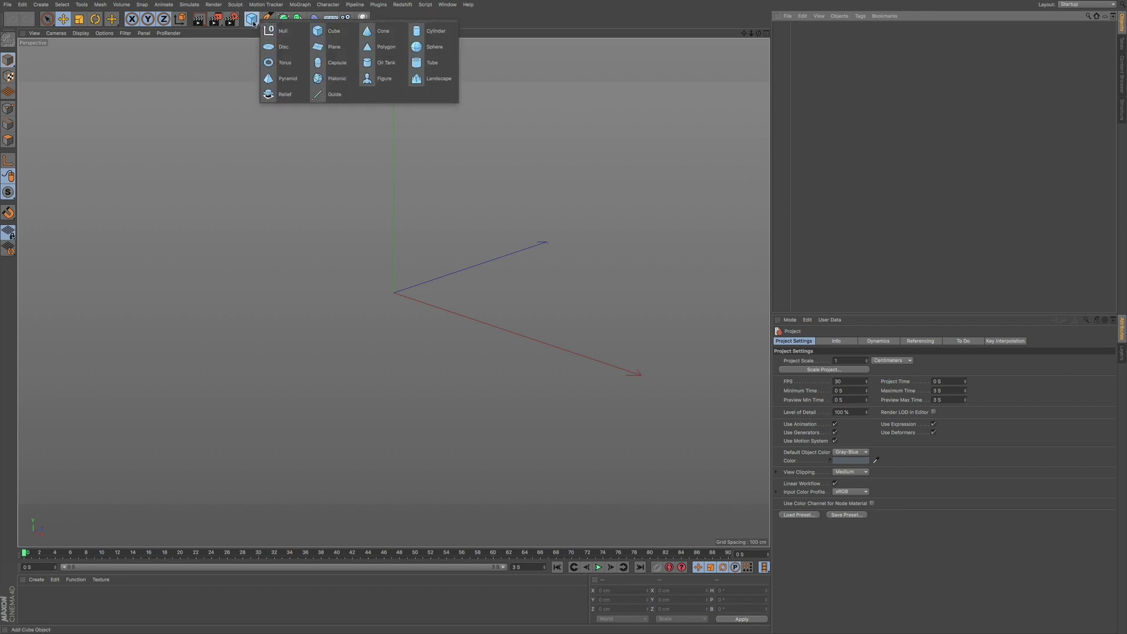
click(322, 32)
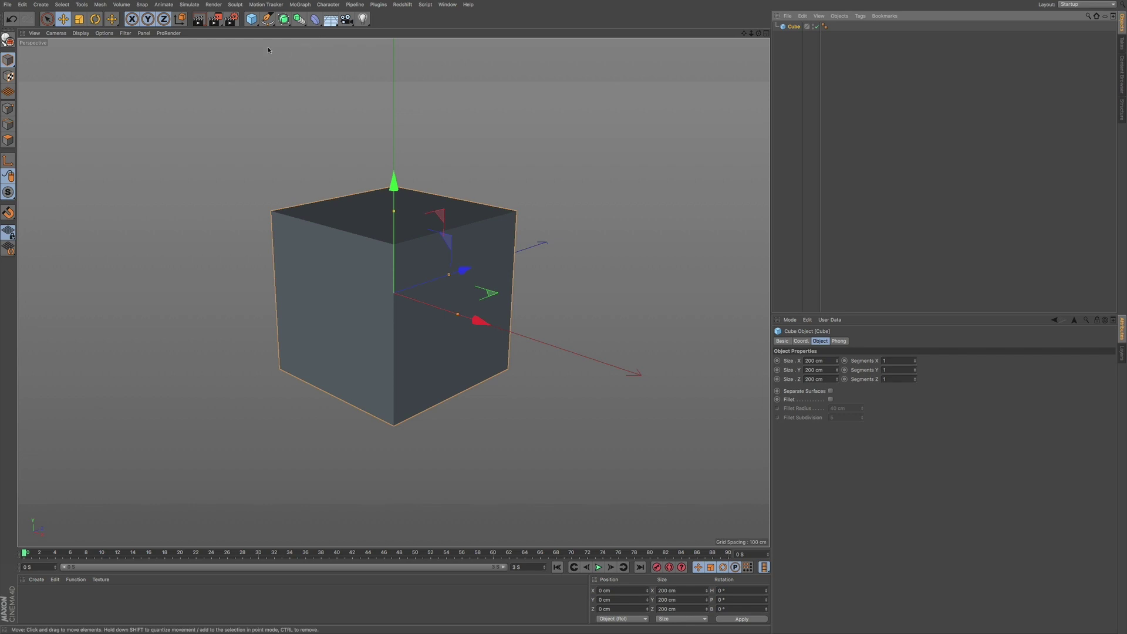
click(300, 5)
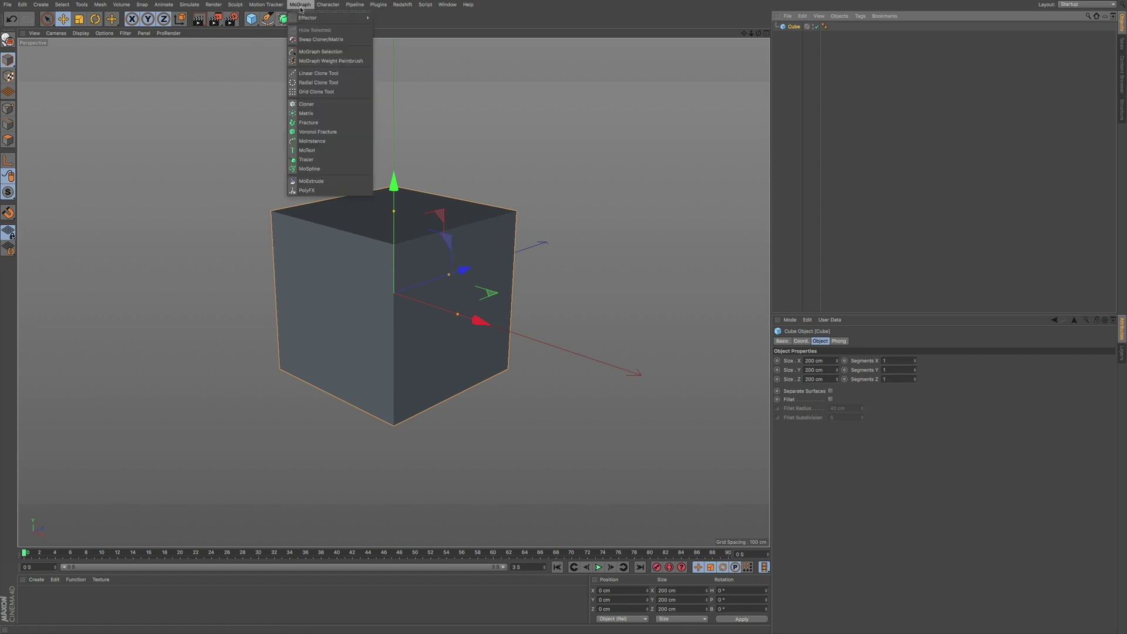
click(306, 103)
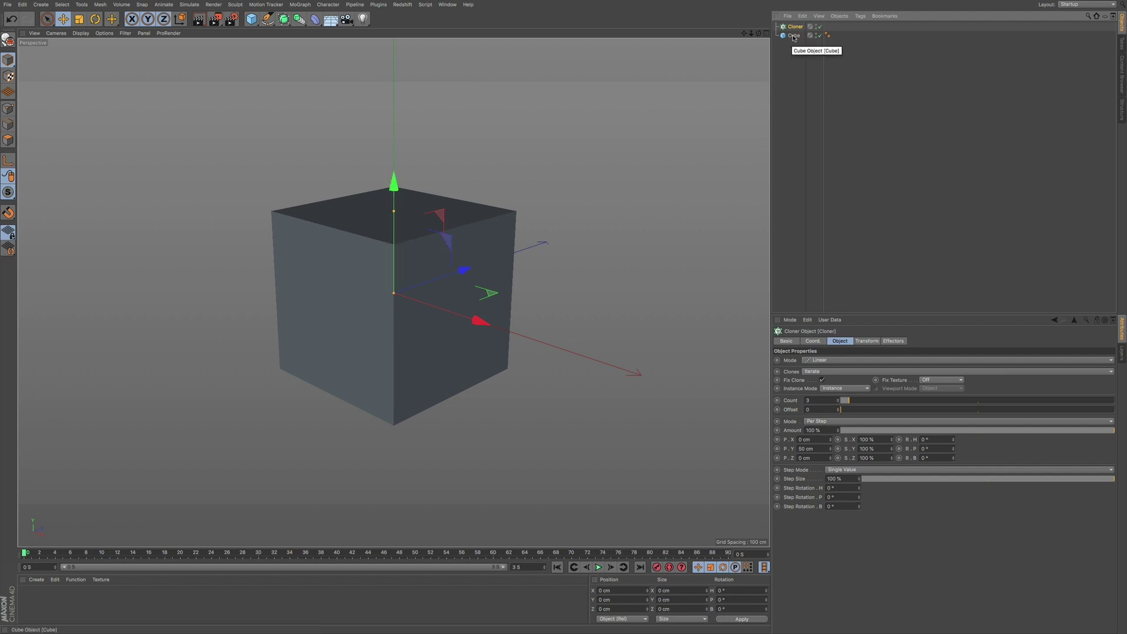
Step: Drag the Cube onto the Cloner in the Object Manager to make it a child
drag(791, 38, 793, 29)
drag(793, 29, 792, 27)
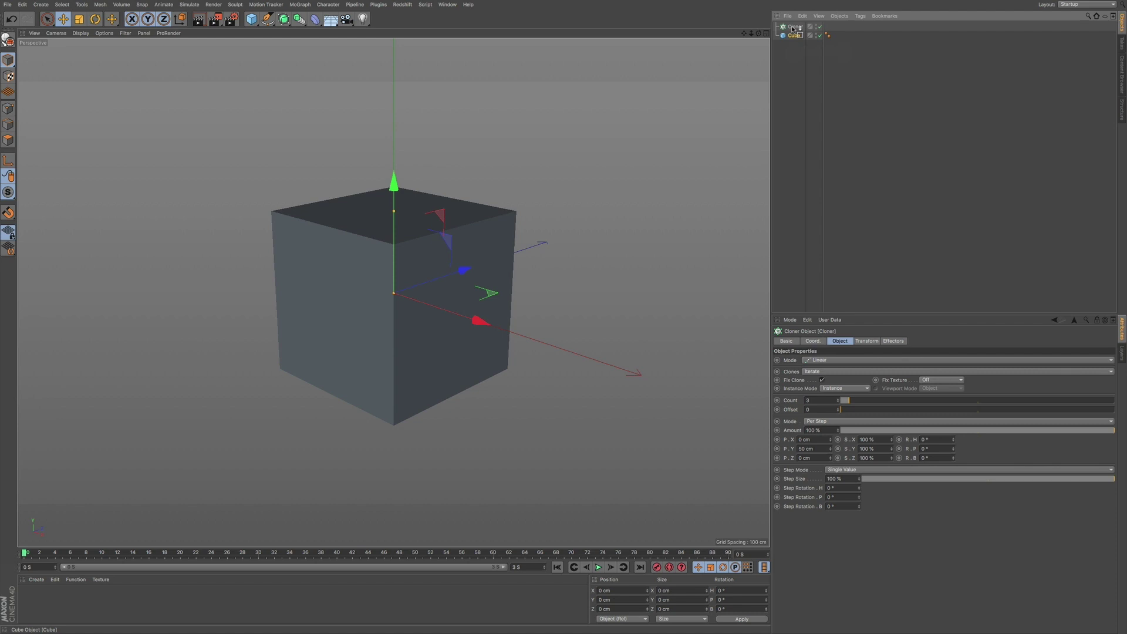
drag(792, 28, 793, 28)
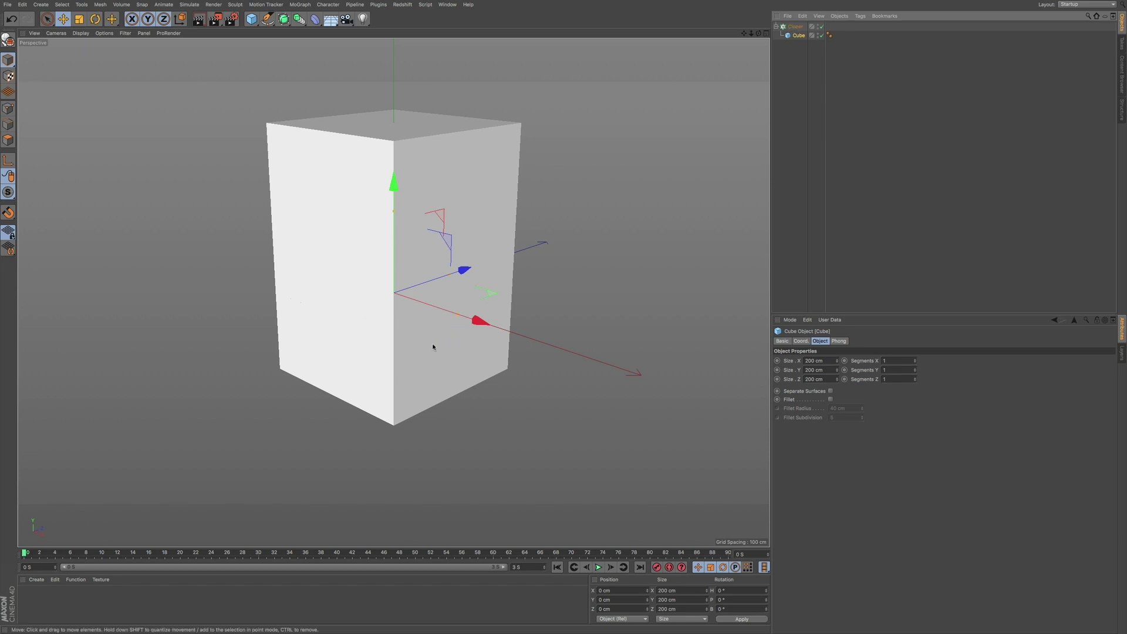
Step: Select the Cloner, keep Mode on Linear, and review its Transform and Effectors tabs
click(796, 27)
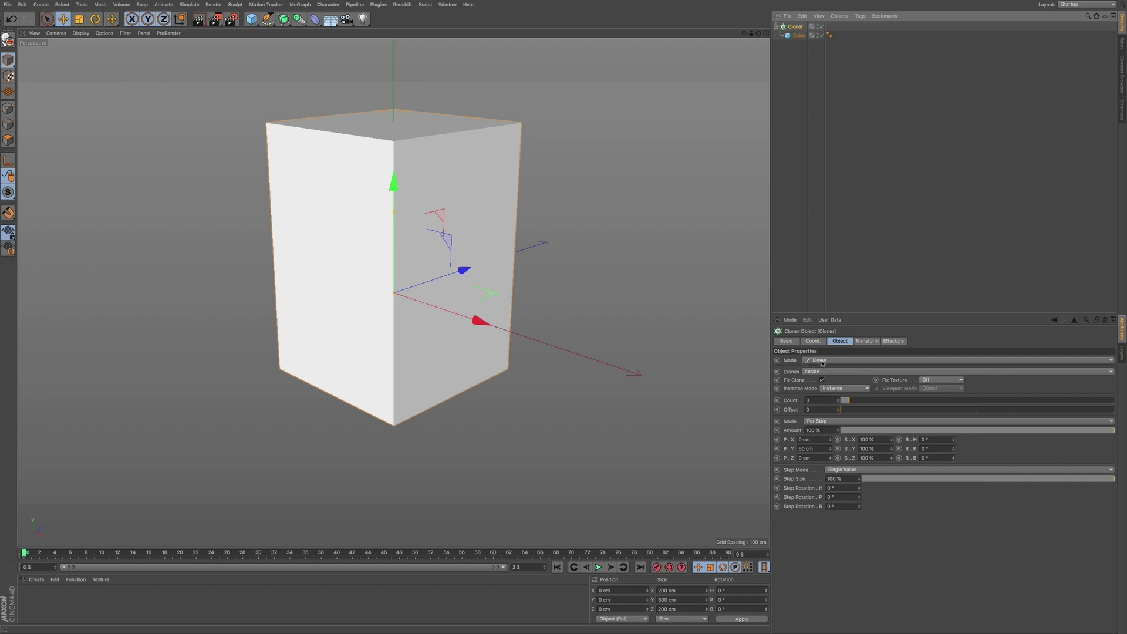
click(821, 361)
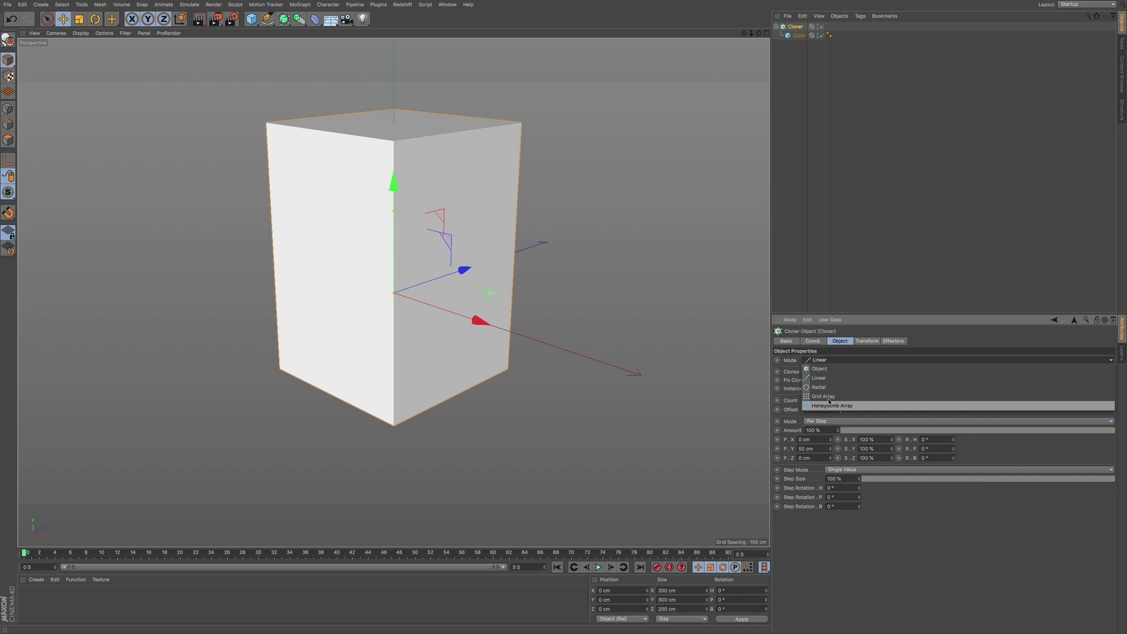
click(825, 359)
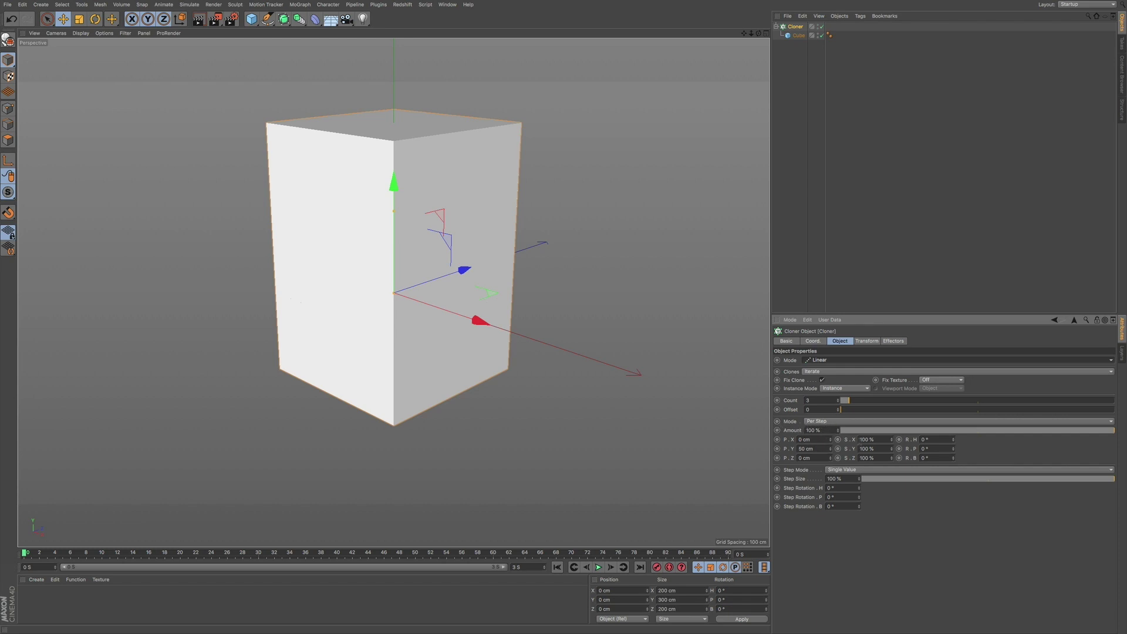
click(866, 342)
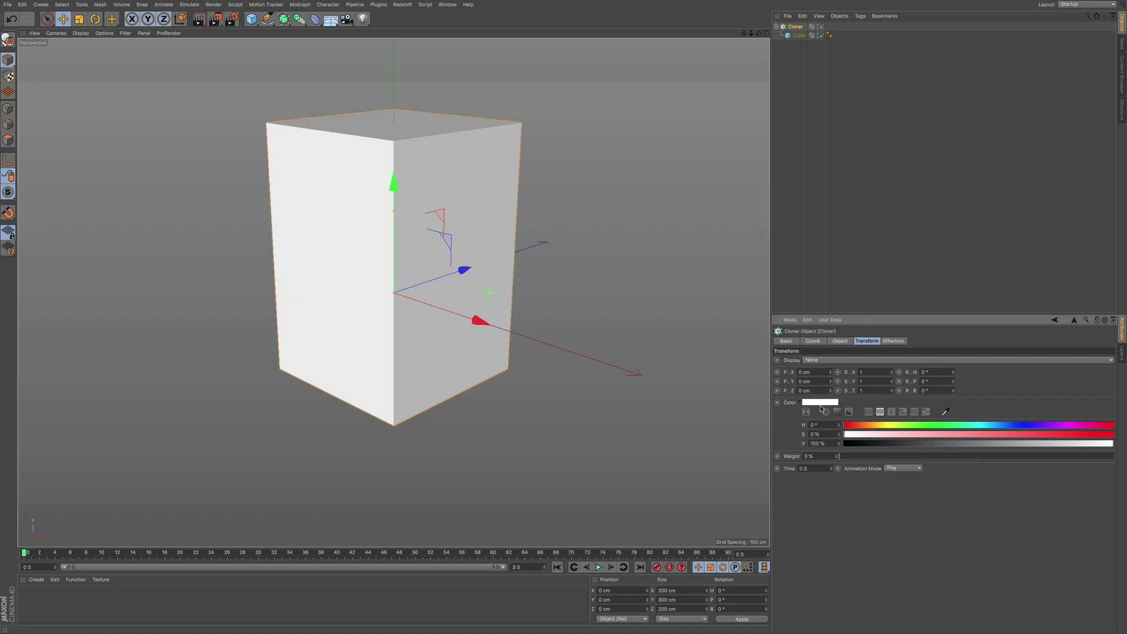
click(888, 343)
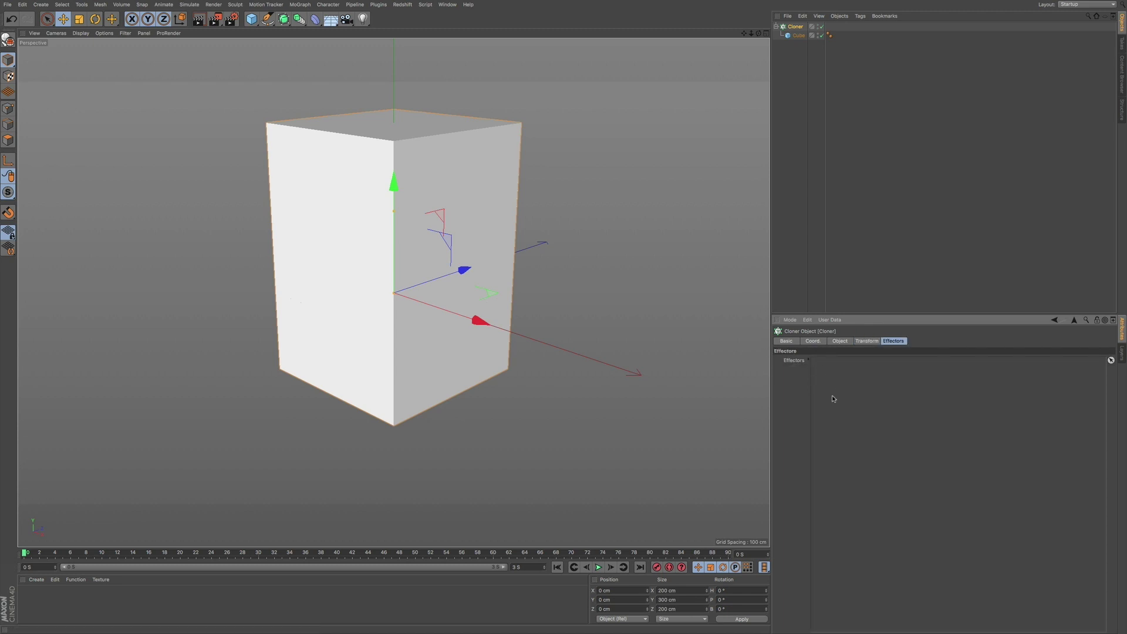
click(843, 343)
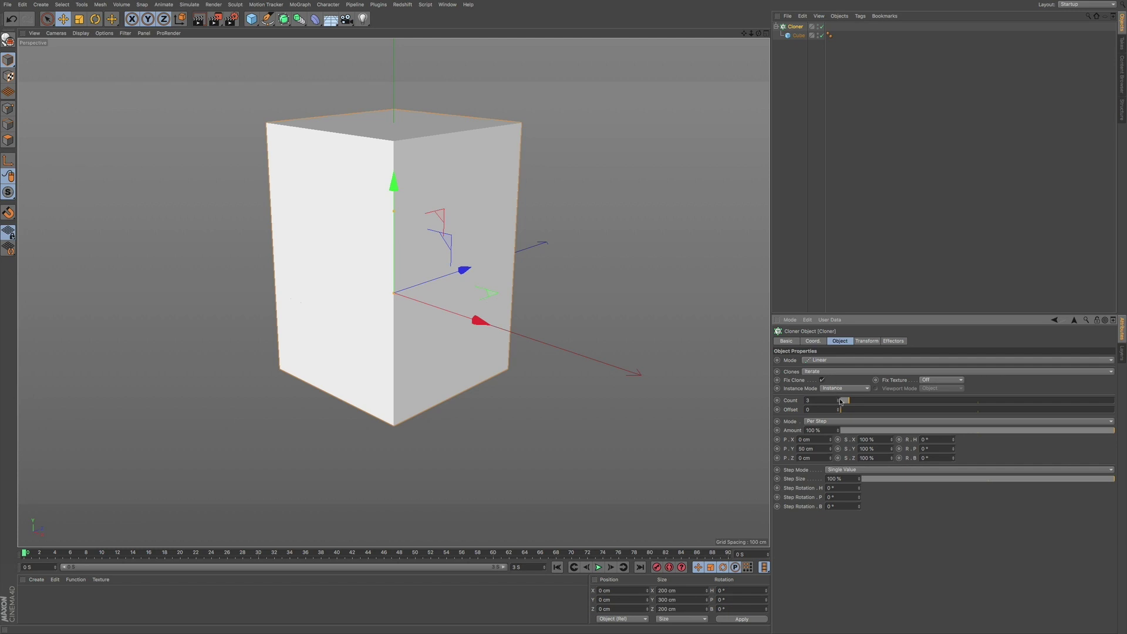
Step: Set the Cloner's Count to 4 and raise P.Y spacing to about 228 cm
drag(840, 401, 839, 400)
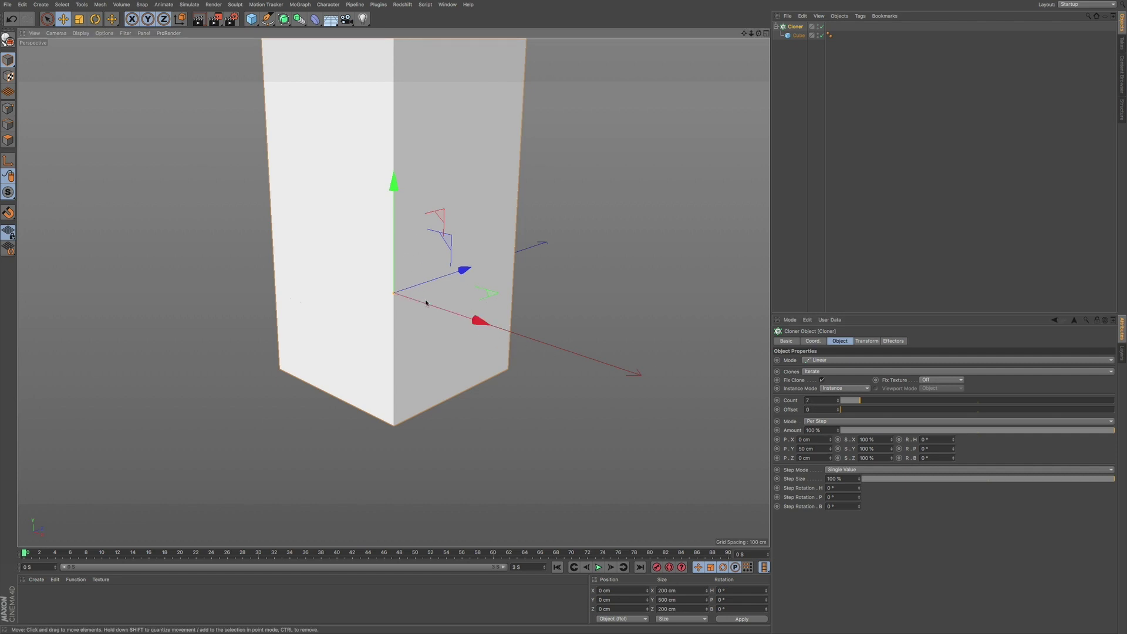
scroll(426, 302, down, 6)
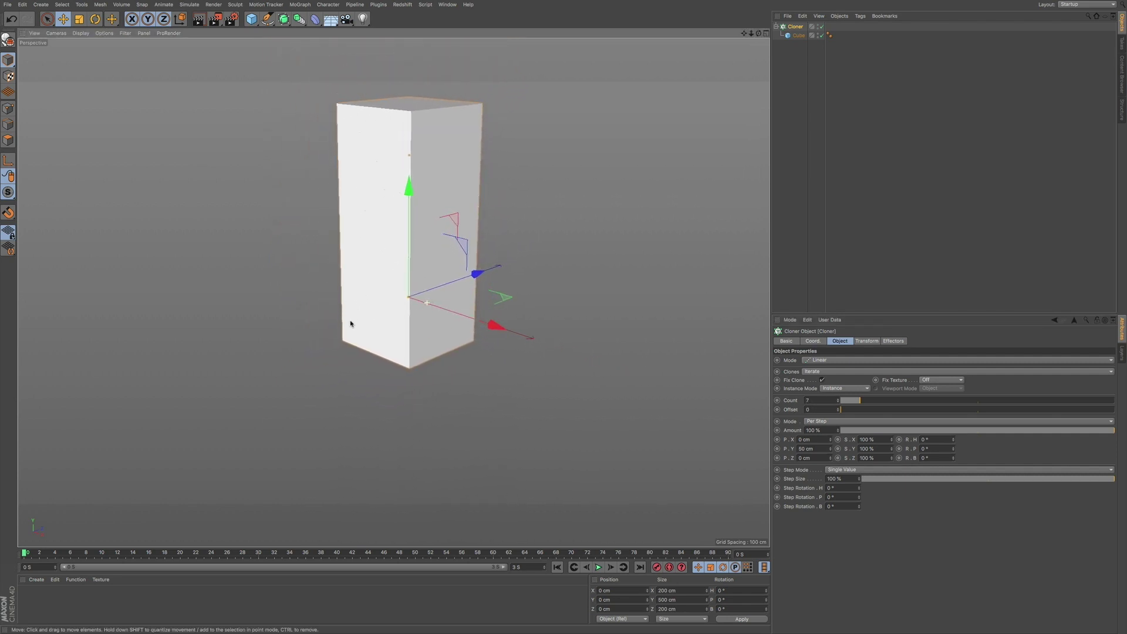
scroll(351, 324, down, 2)
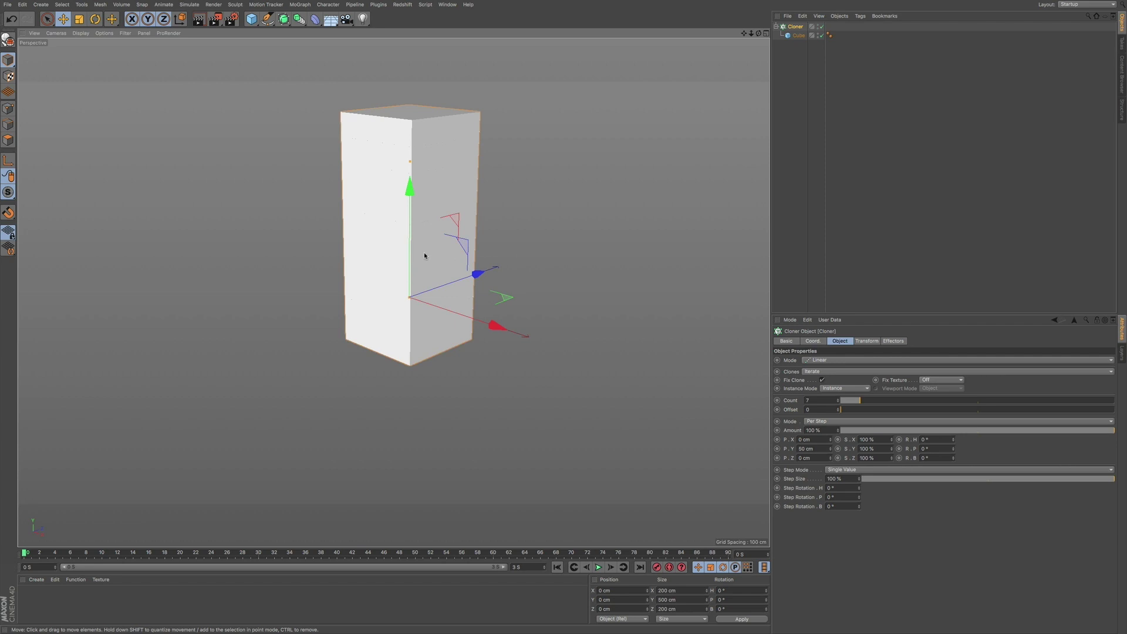
alt+middle_drag(424, 255, 414, 311)
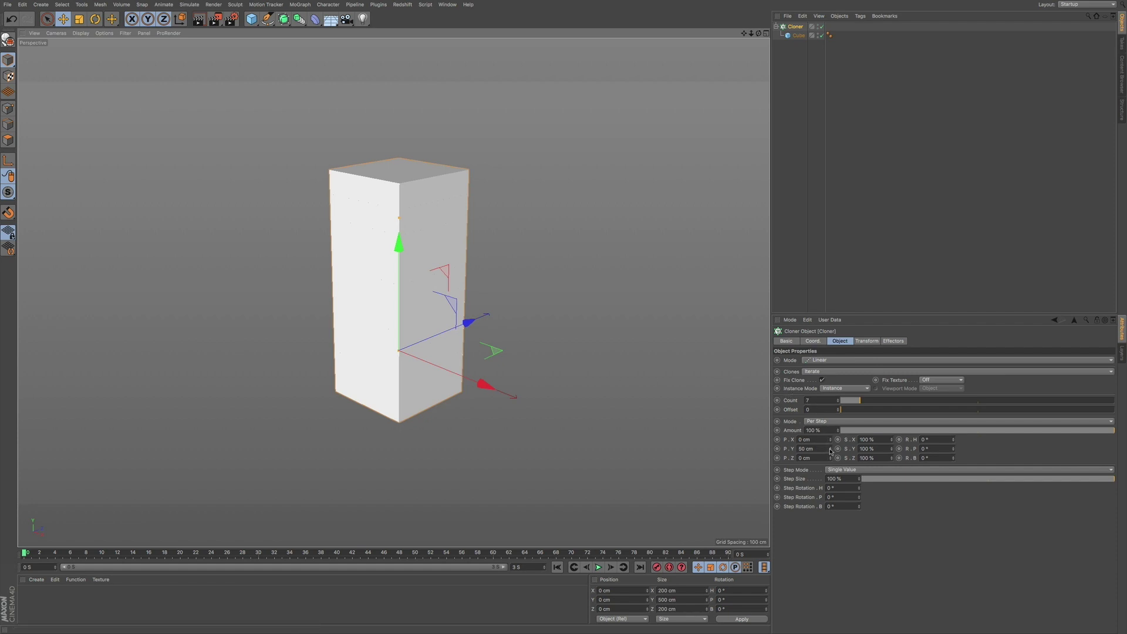
mouse_move(830, 451)
mouse_down()
mouse_move(828, 423)
mouse_move(830, 435)
mouse_up()
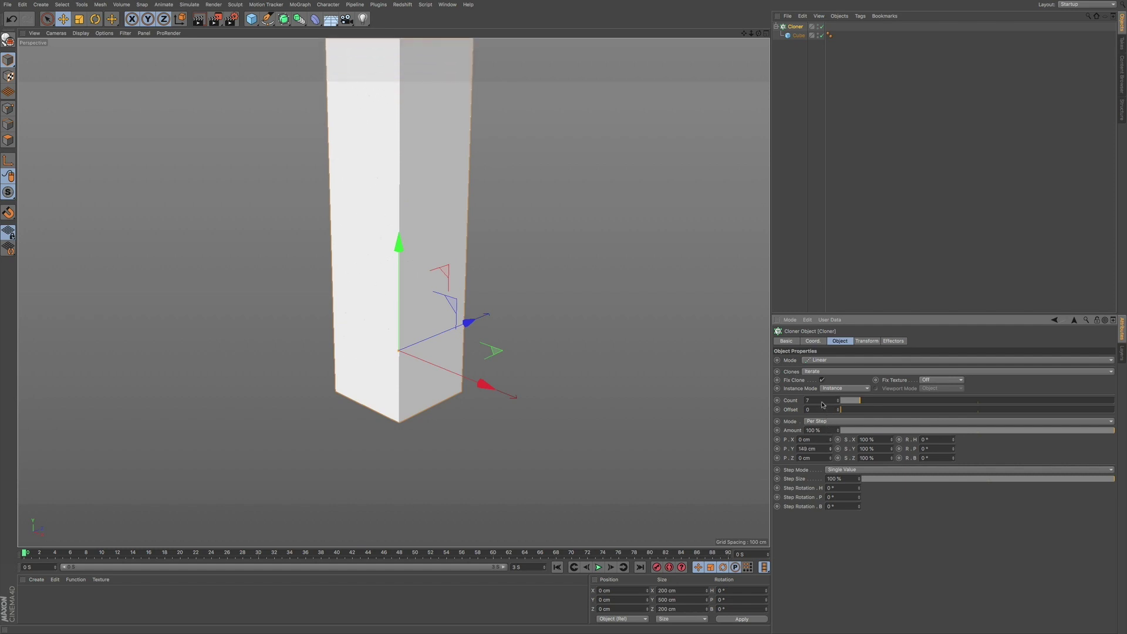
key(ctrl+z)
drag(844, 406, 839, 407)
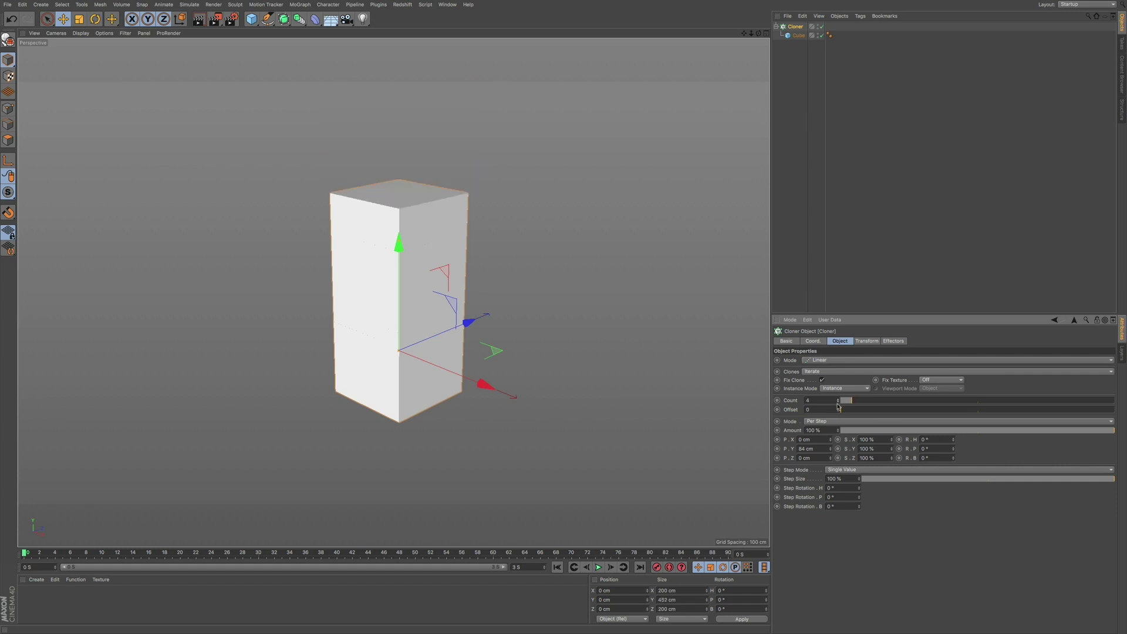
drag(831, 450, 813, 389)
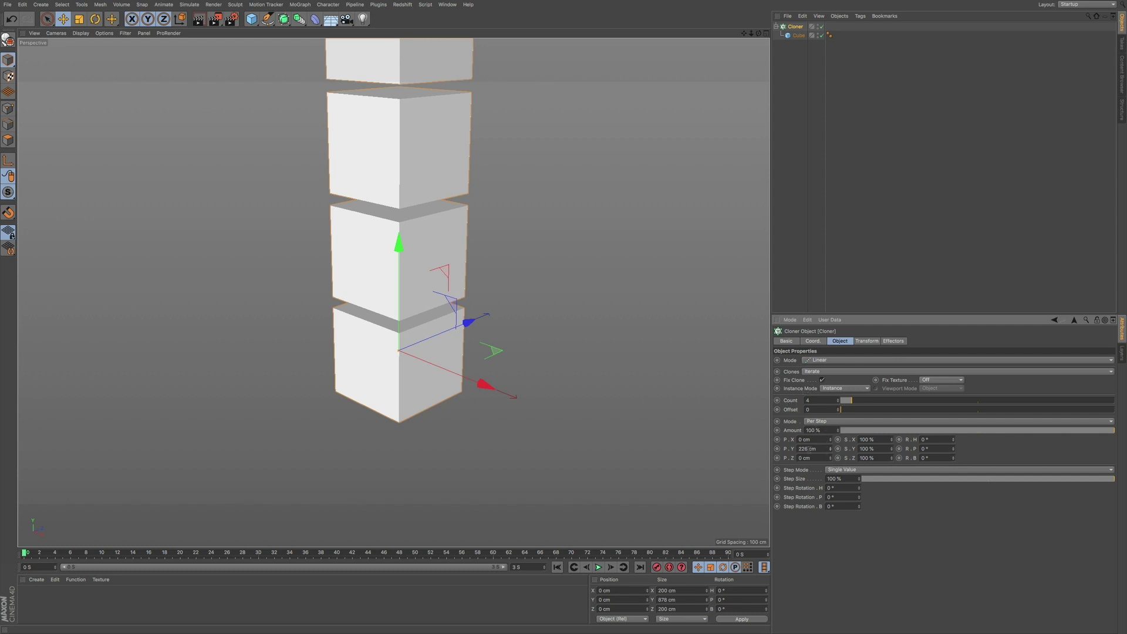
scroll(336, 322, down, 5)
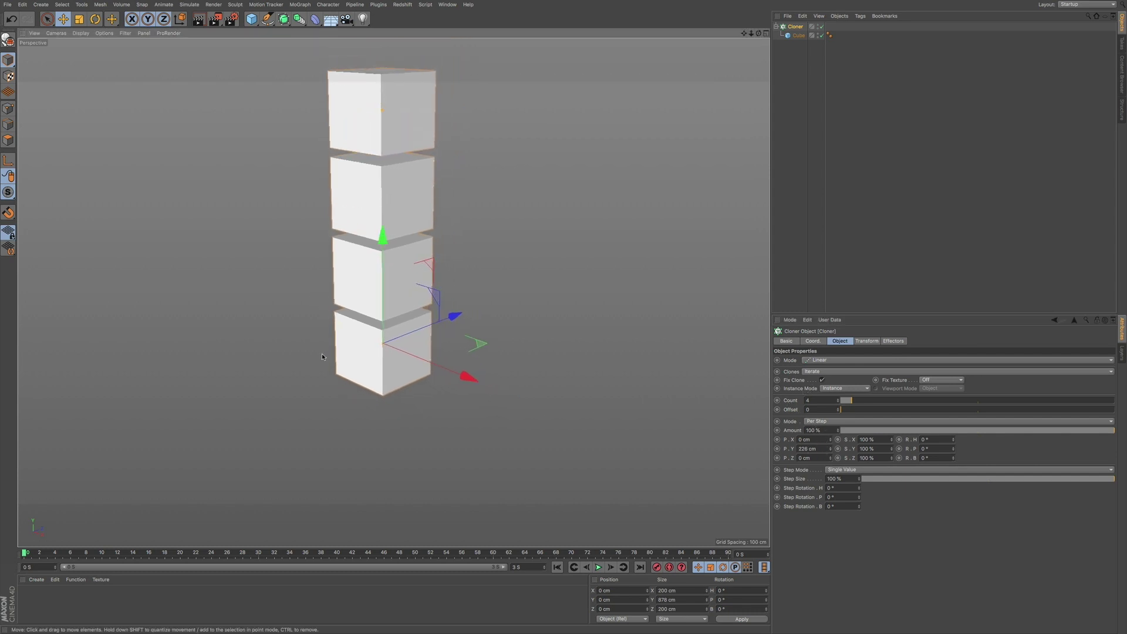
alt+middle_drag(364, 330, 399, 408)
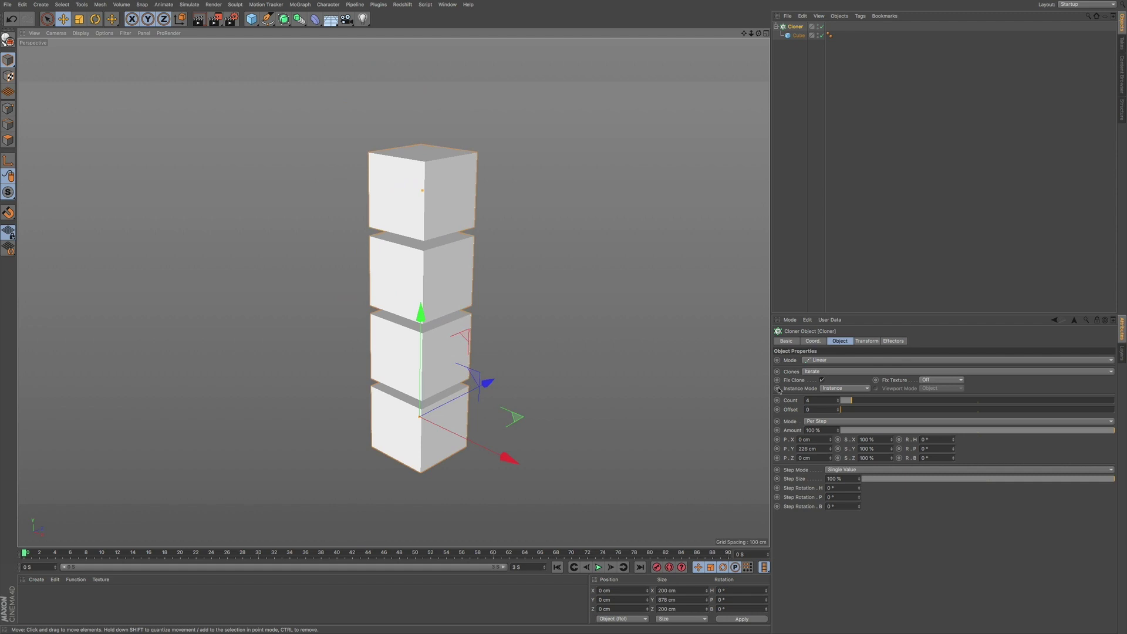
Step: Resize the source Cube to 50 × 50 × 50 cm
click(799, 35)
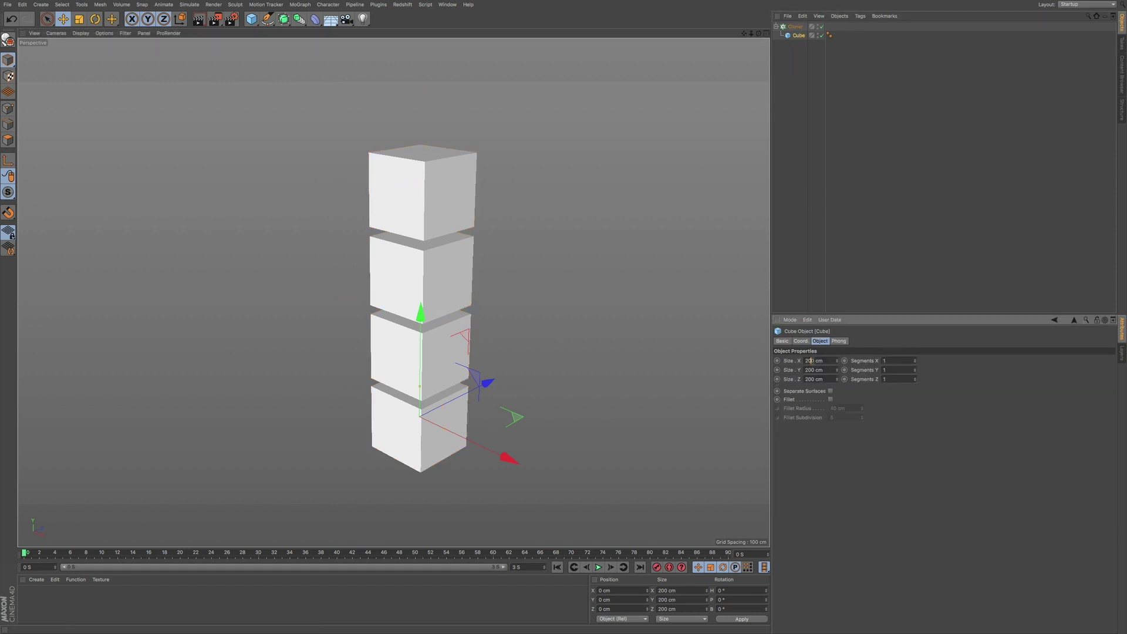
click(810, 360)
text(50)
key(Tab)
text(50)
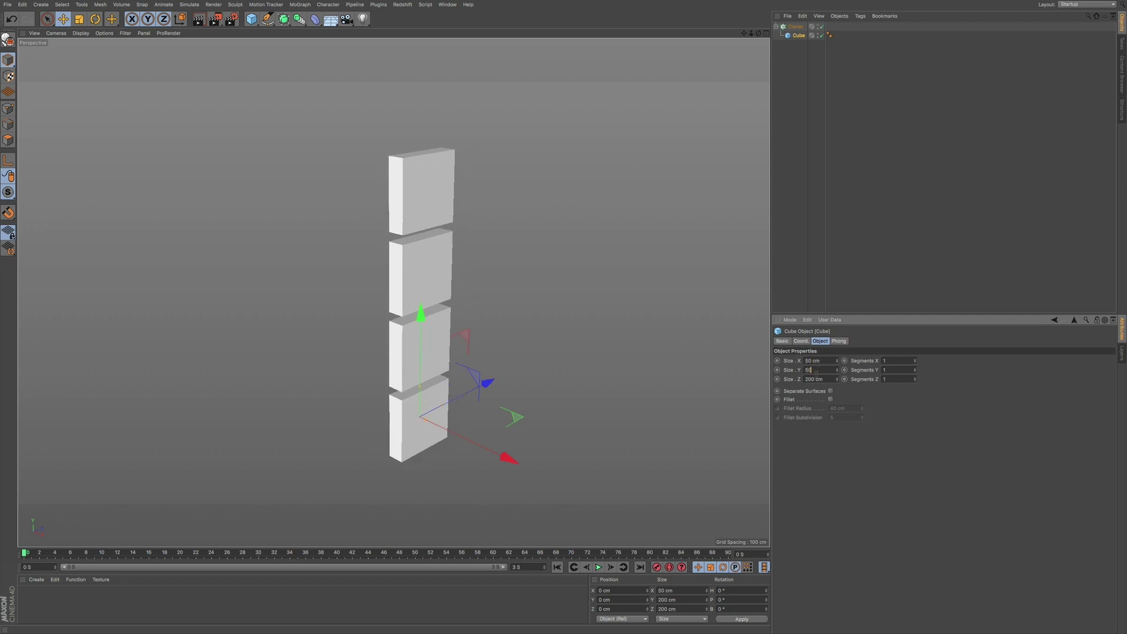
key(Tab)
text(50)
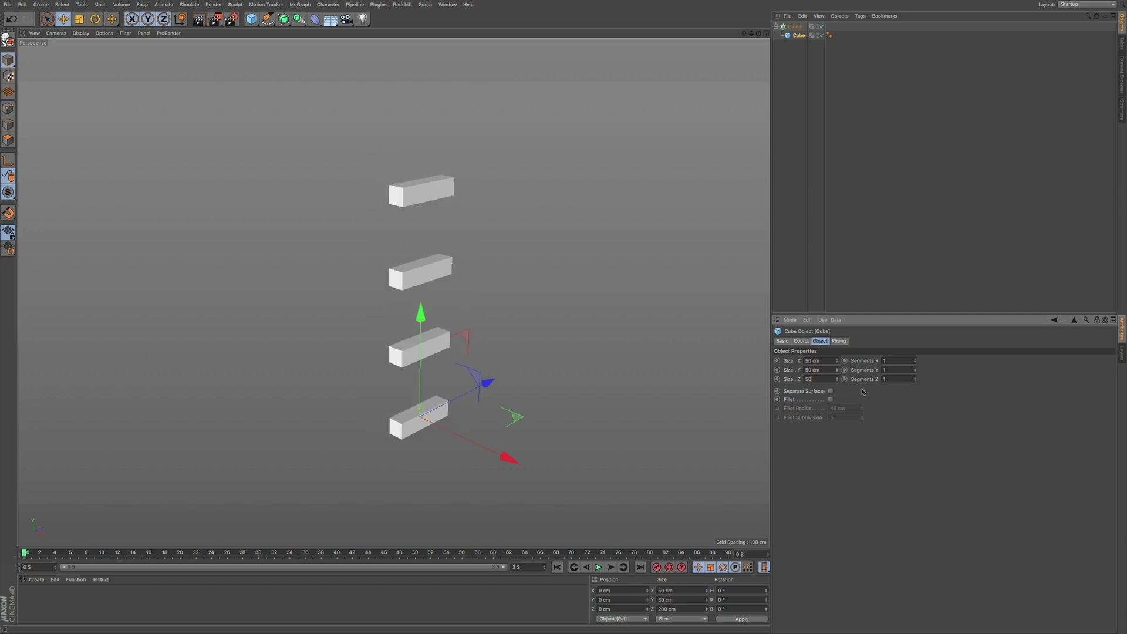
key(Return)
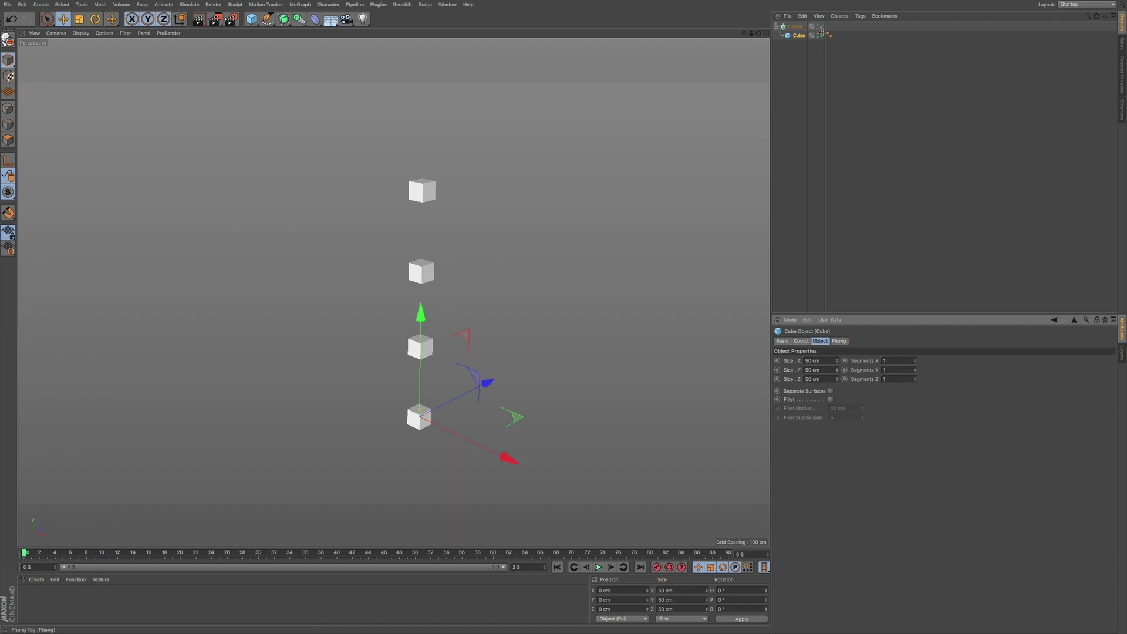
Step: Reduce the Cloner's P.Y spacing to about 126 cm and frame the clones
click(795, 27)
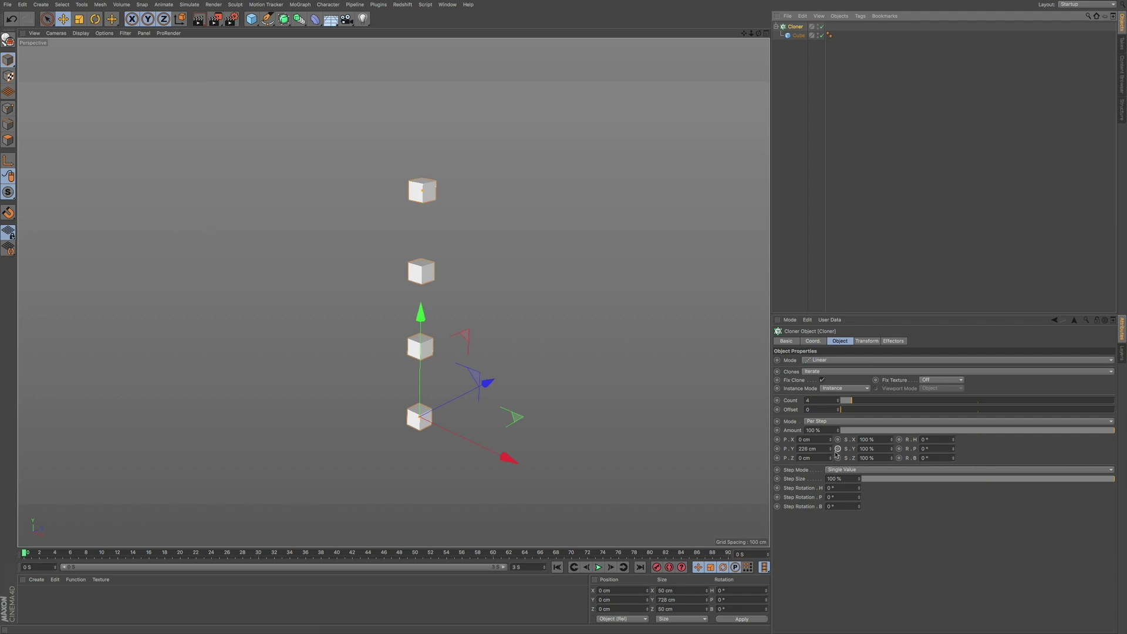
drag(829, 448, 835, 496)
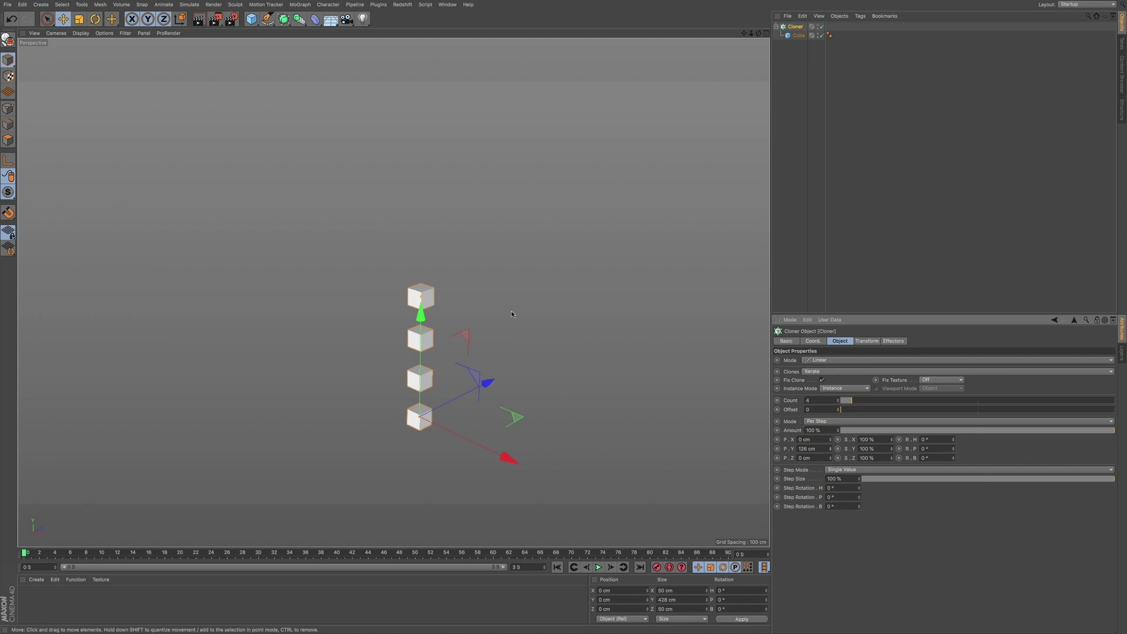
key(o)
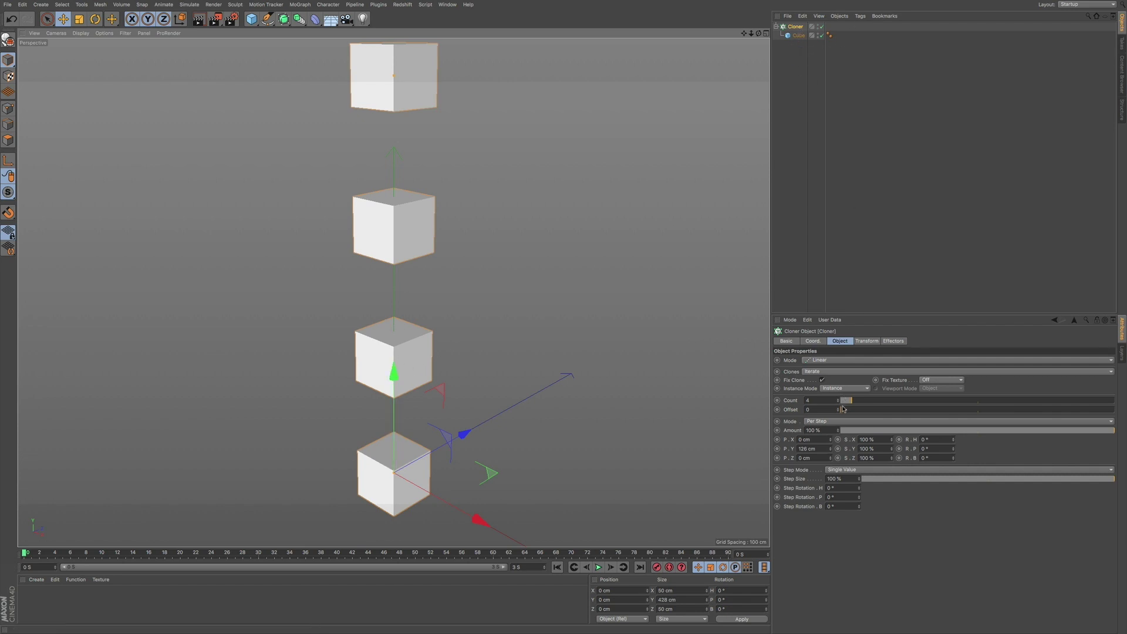
click(826, 361)
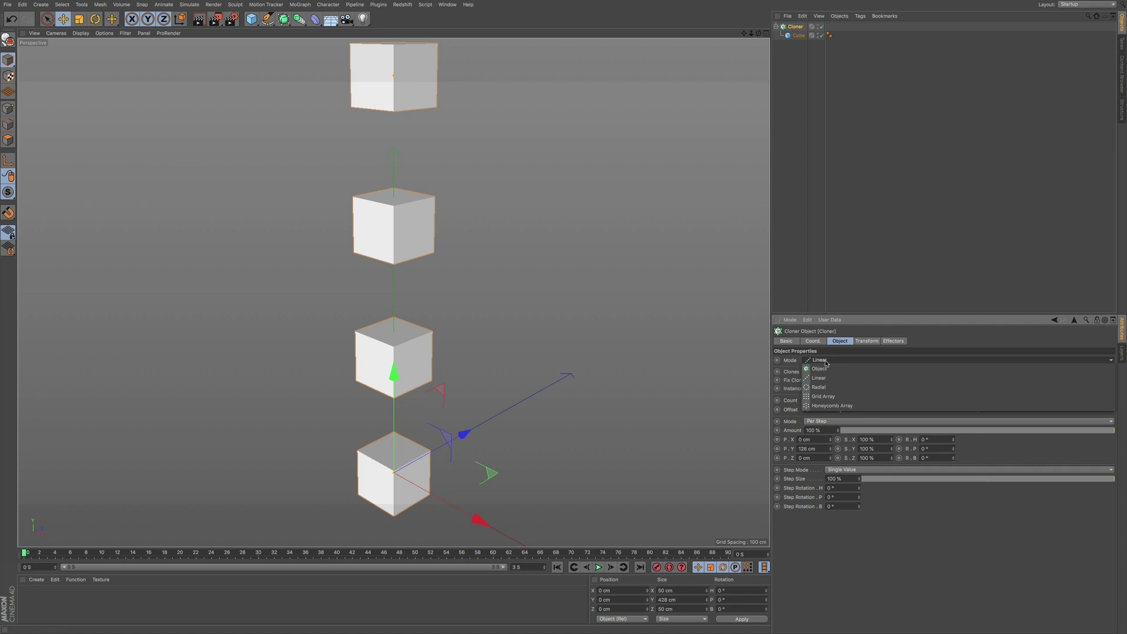
Step: Switch the Cloner Mode to Grid Array and adjust the X clone count
click(825, 396)
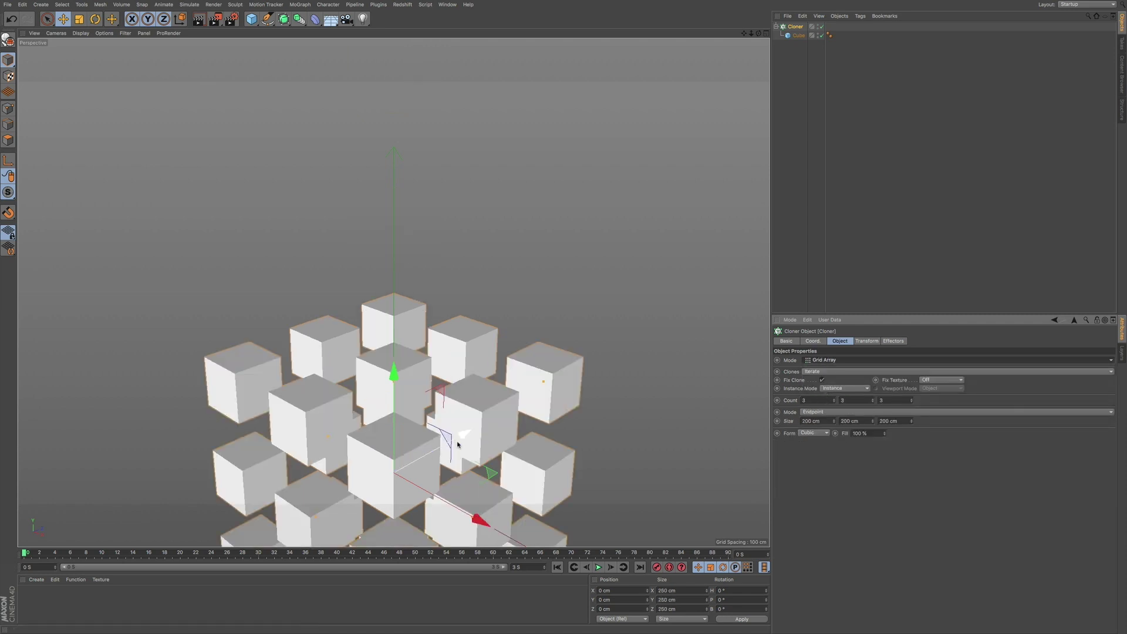
alt+drag(461, 429, 500, 286)
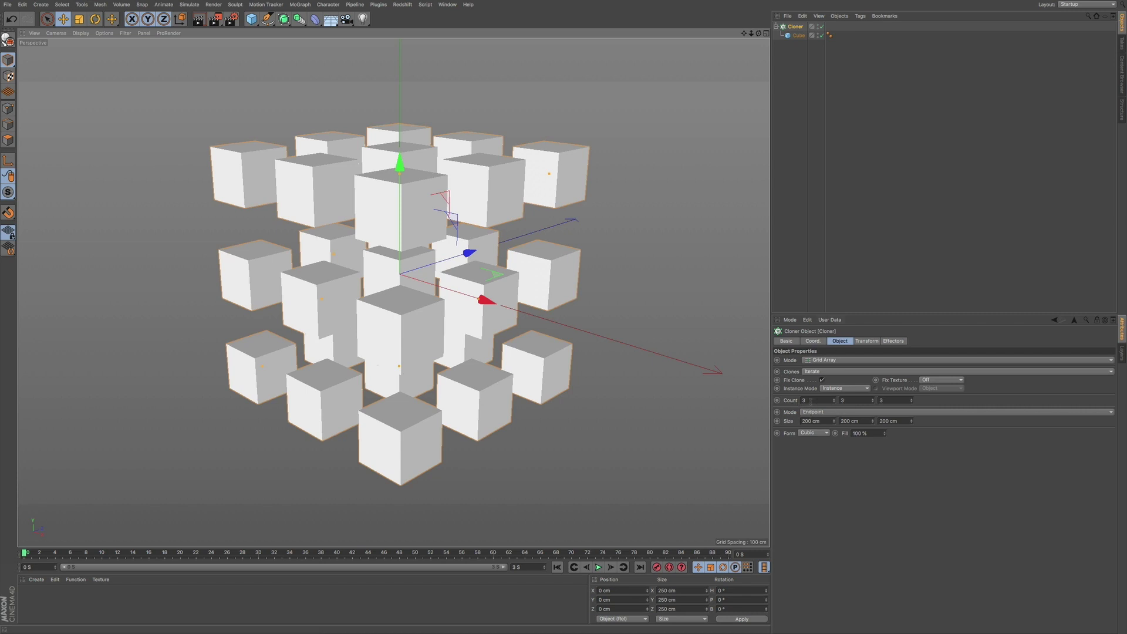
click(836, 403)
click(835, 402)
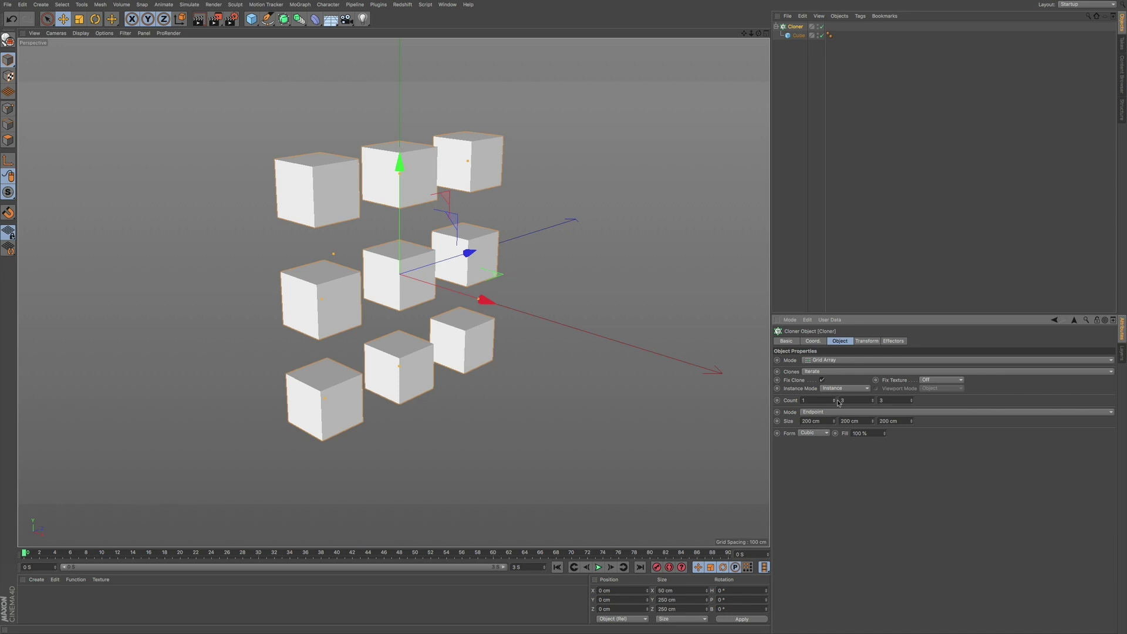
click(834, 399)
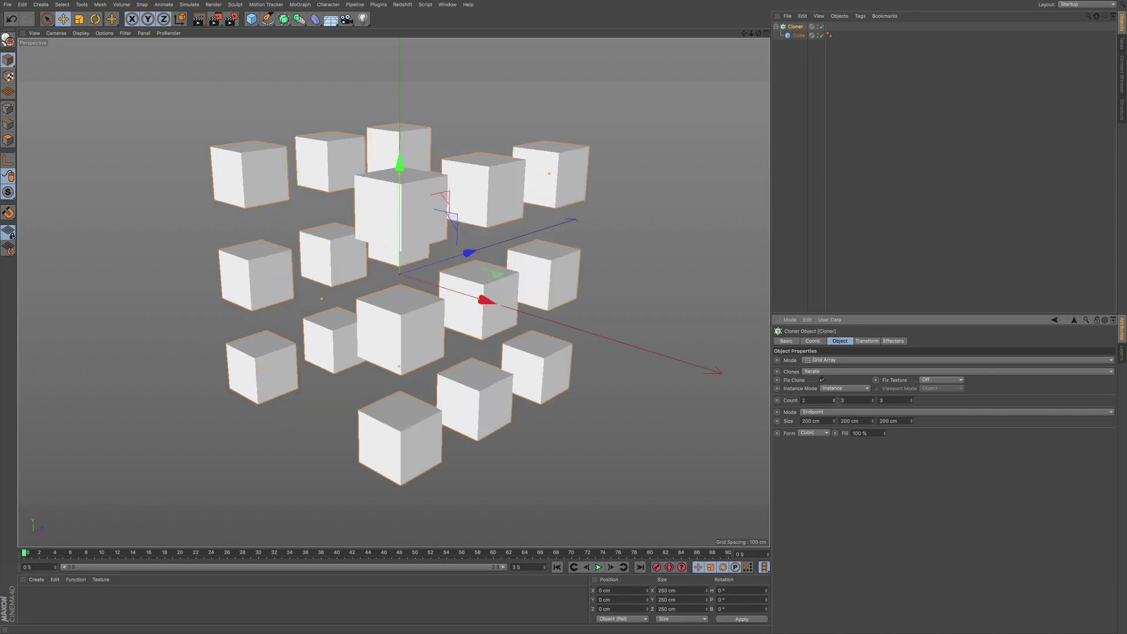
click(834, 399)
Step: Set grid counts to 4, 4, 5 and widen the Size to about 211 × 222 × 227 cm
click(873, 399)
click(873, 398)
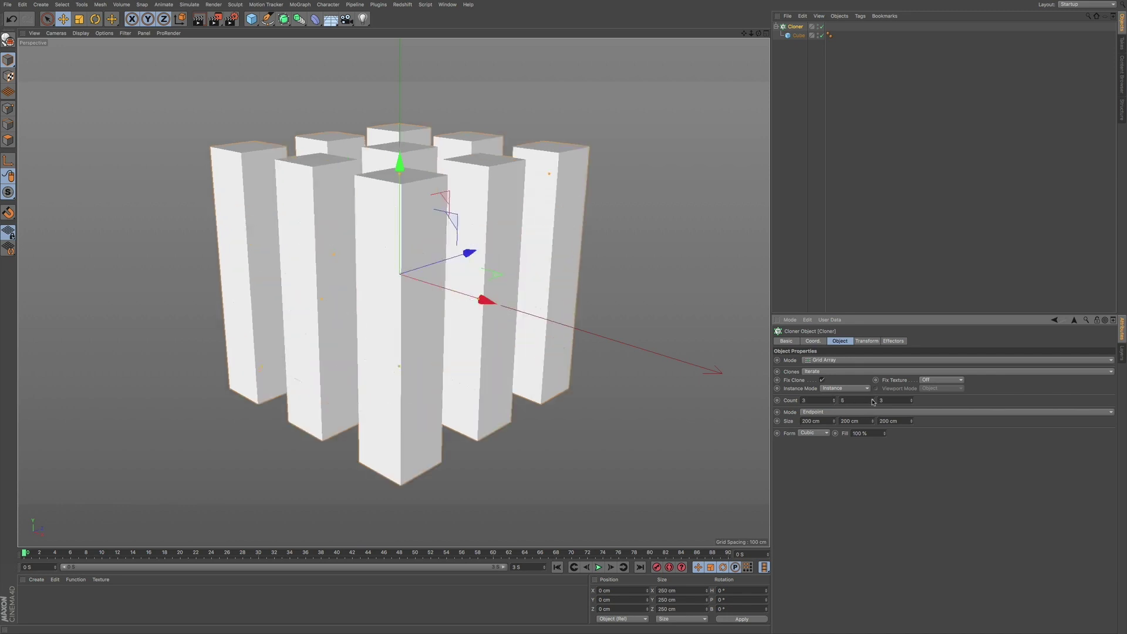
click(911, 399)
click(911, 399)
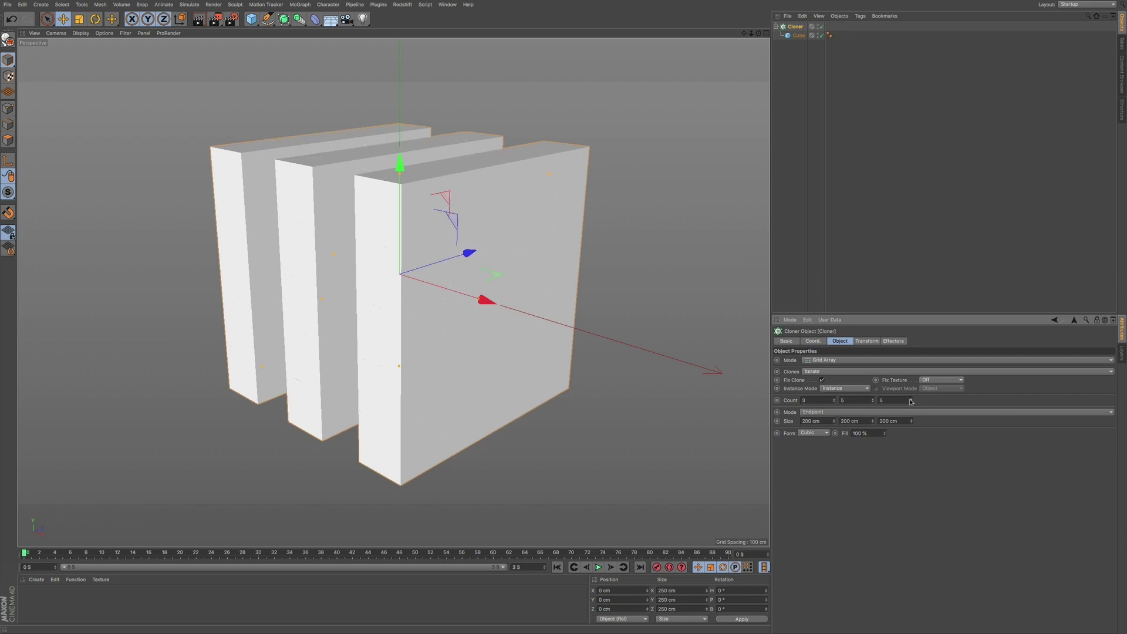
click(874, 399)
click(872, 401)
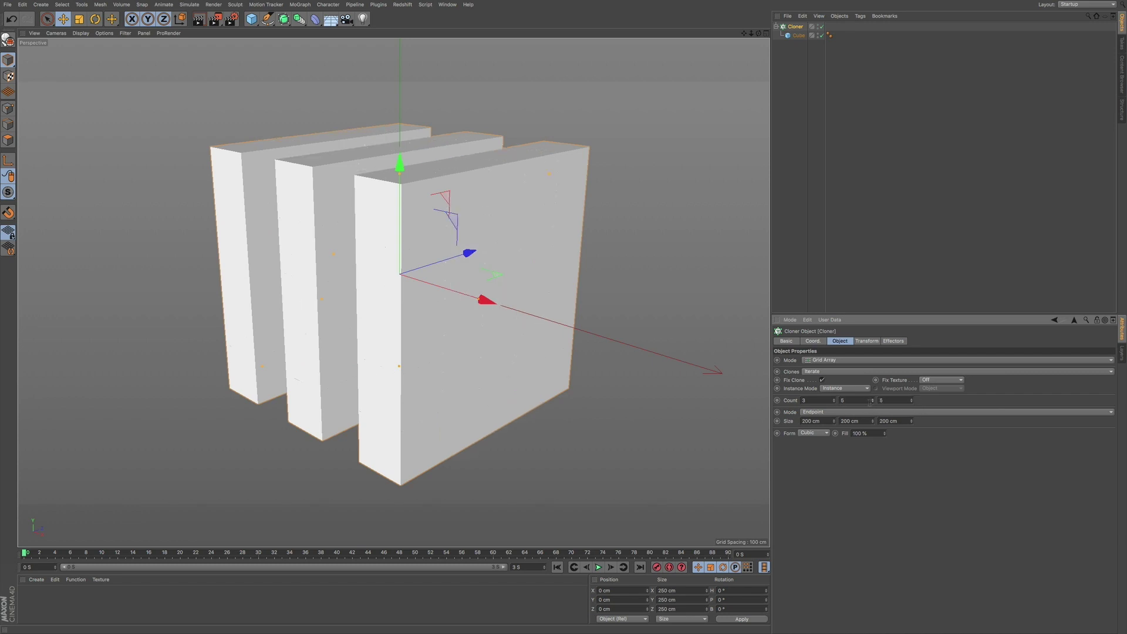
click(834, 400)
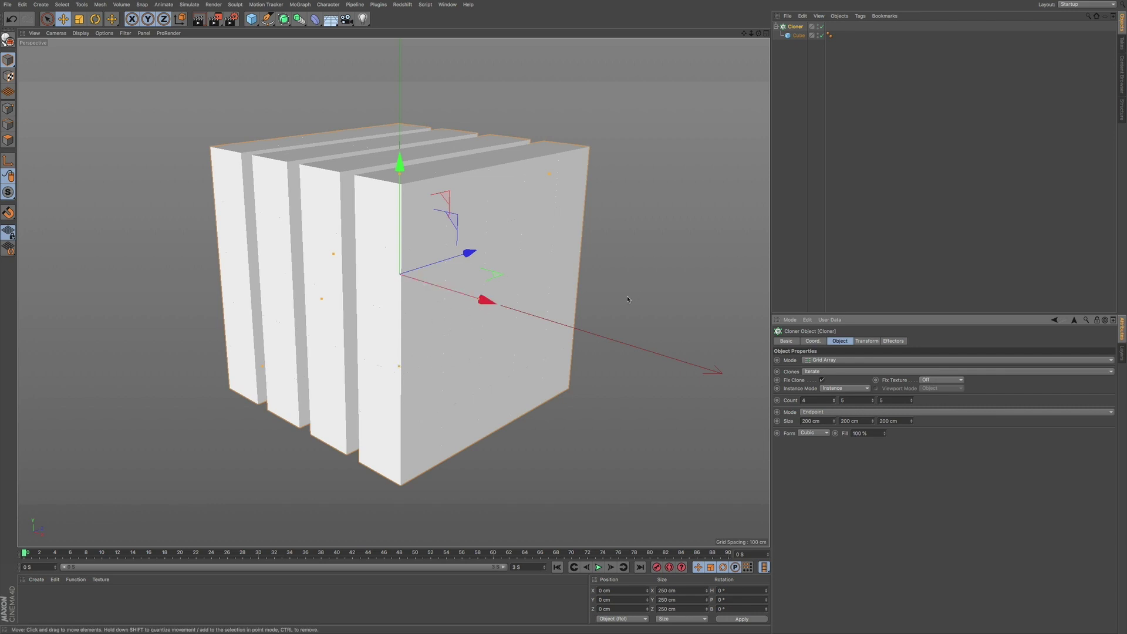
click(874, 402)
click(874, 403)
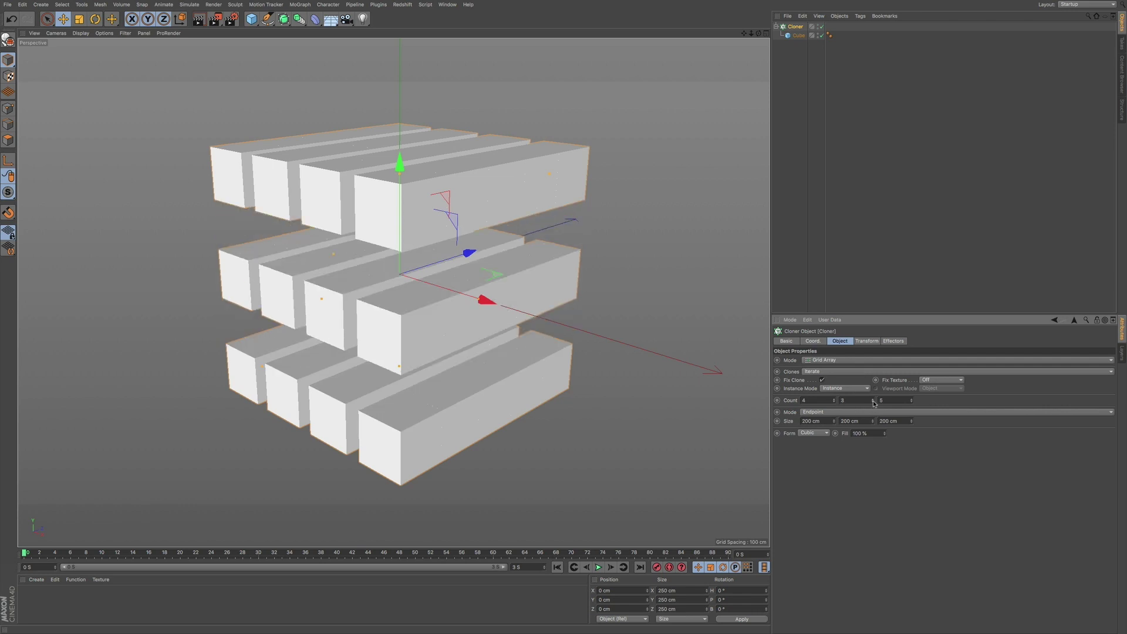
click(873, 400)
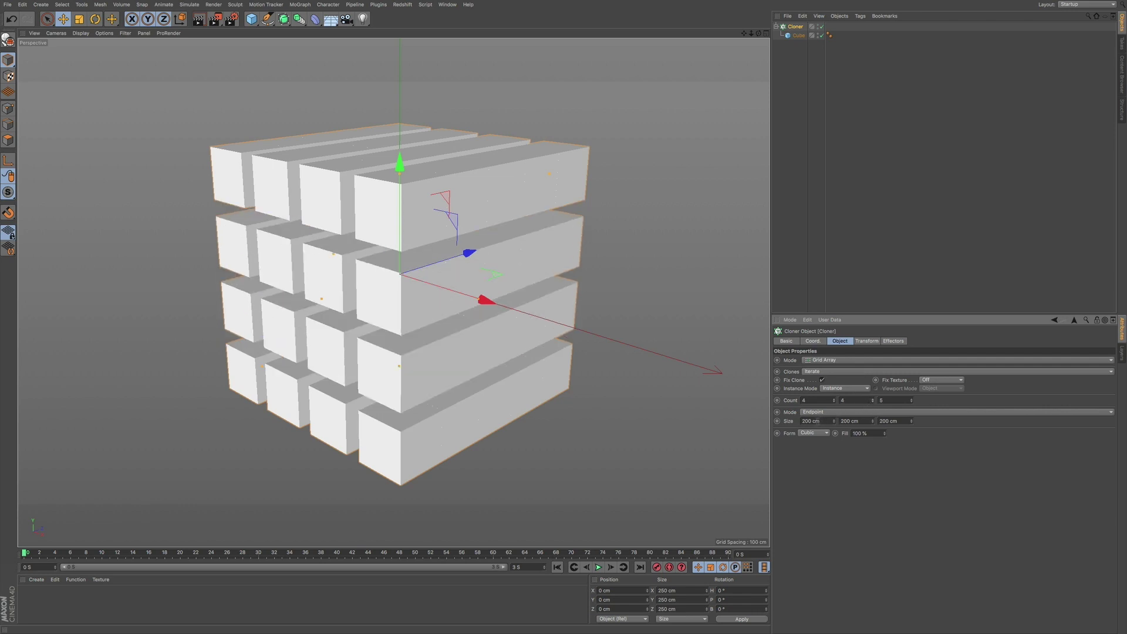
mouse_move(834, 423)
mouse_down()
mouse_move(910, 418)
mouse_move(909, 408)
mouse_up()
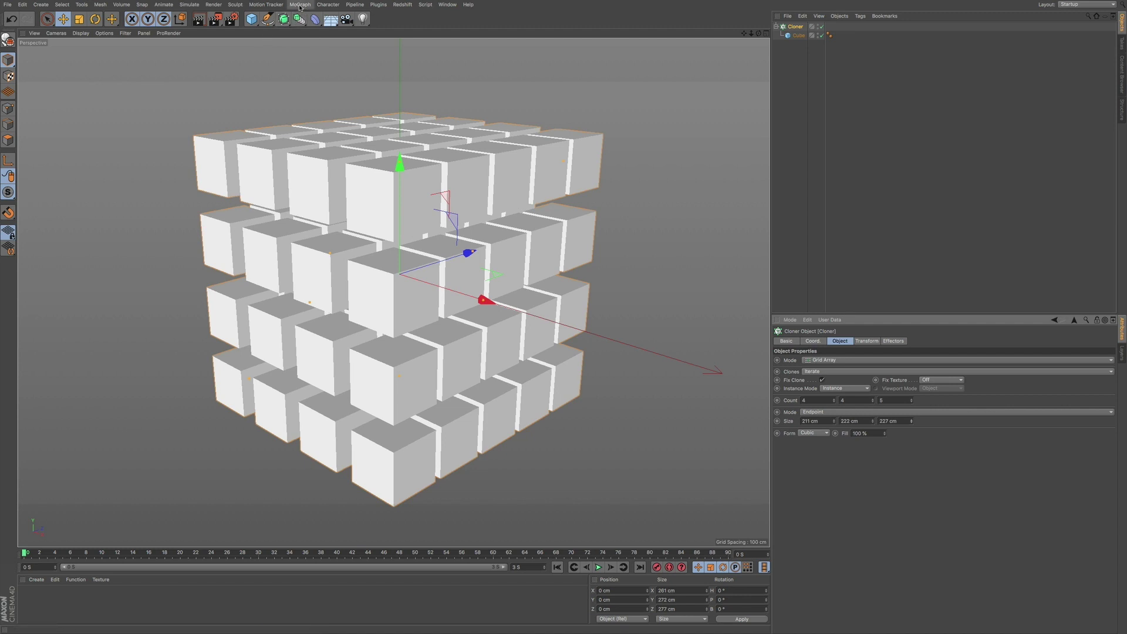
Step: Add a Random effector from MoGraph > Effector
click(300, 5)
mouse_move(302, 19)
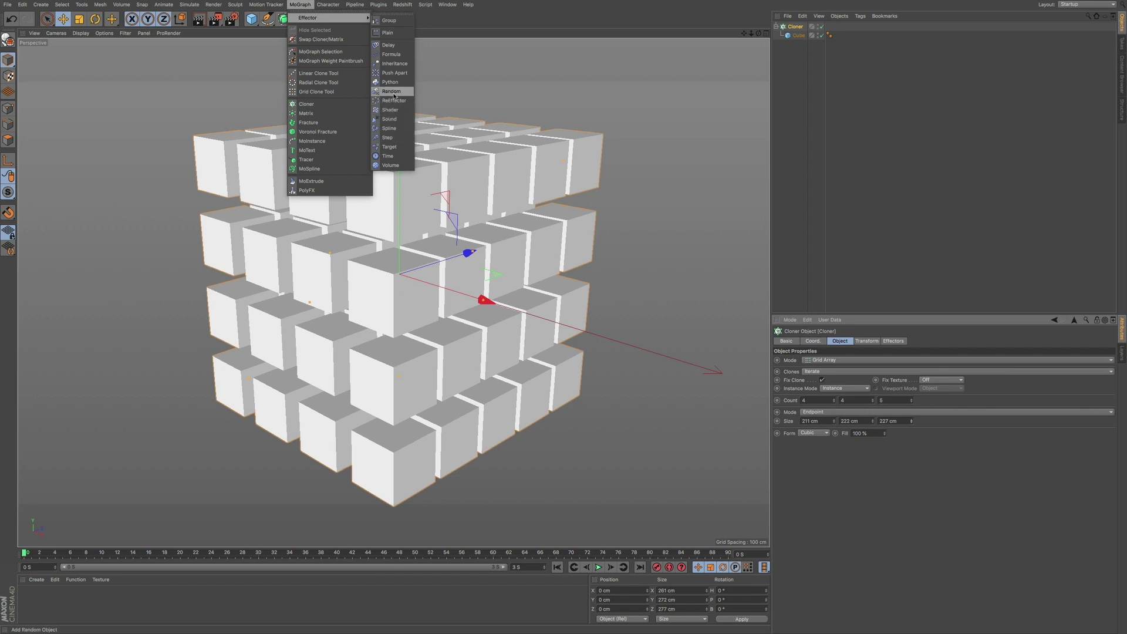
click(392, 91)
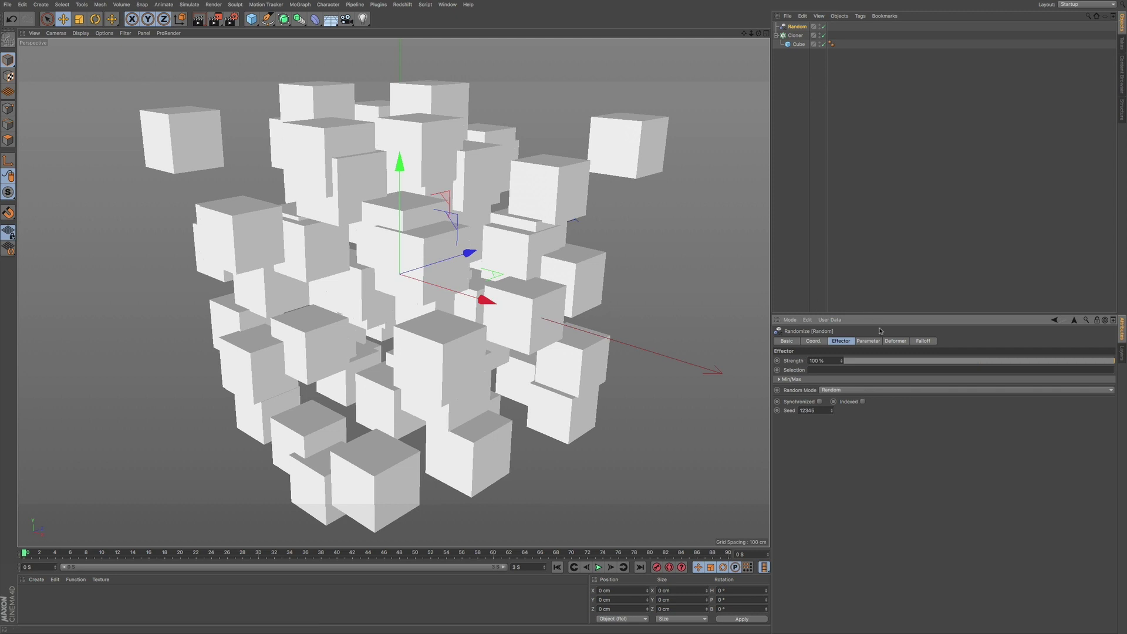
Step: Toggle the Random effector off and on in the Cloner's Effectors list, then select Random
click(793, 37)
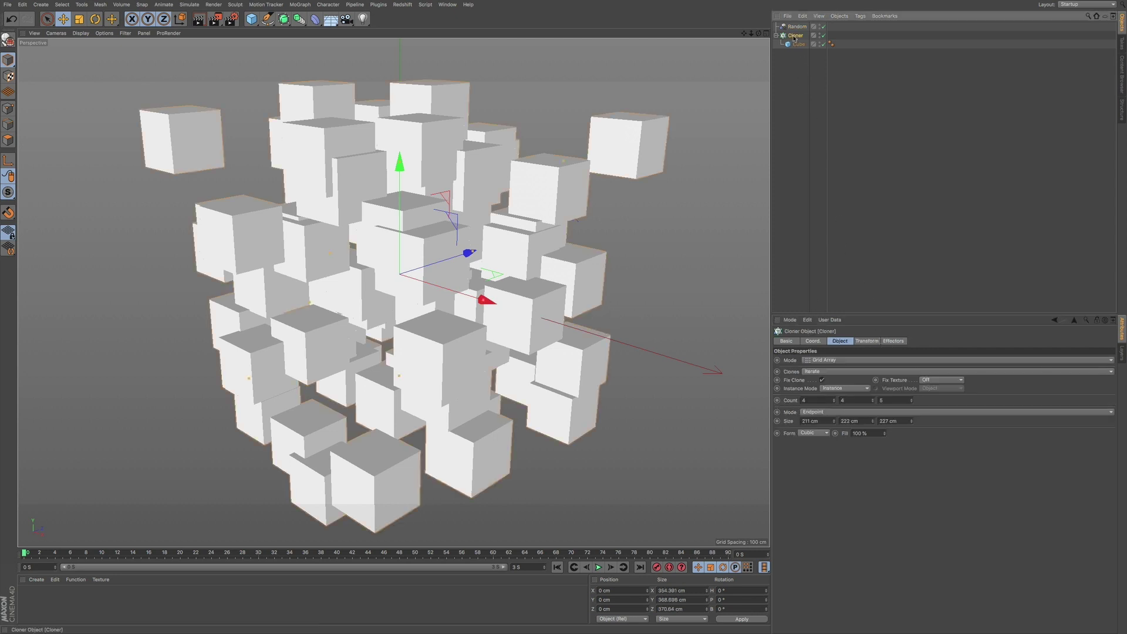
click(891, 341)
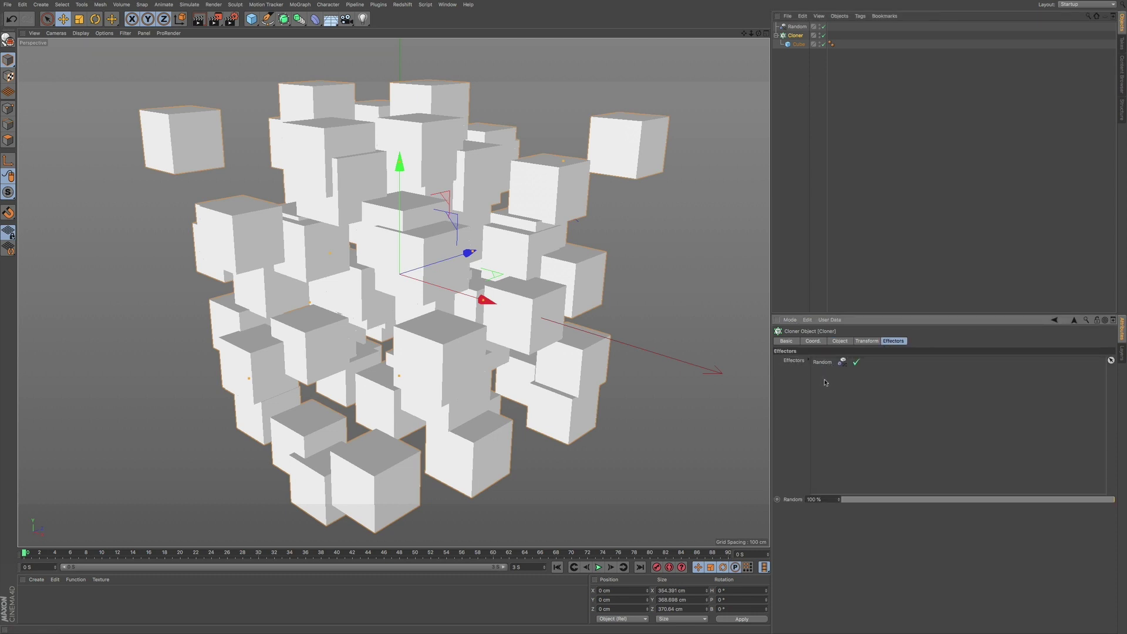
click(856, 362)
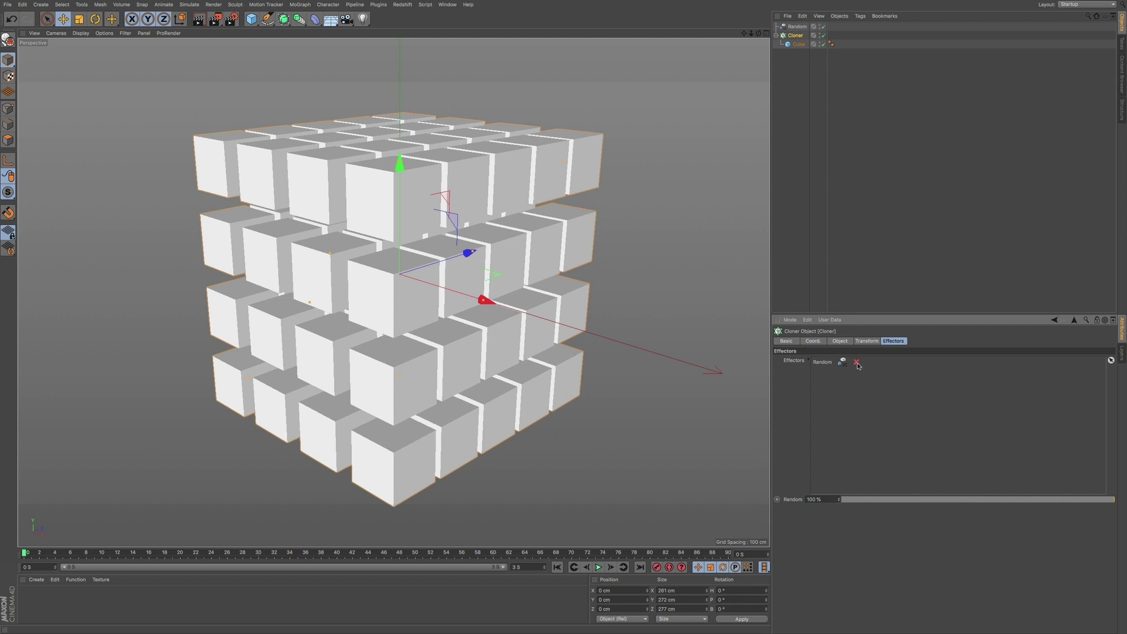
click(856, 362)
click(857, 362)
click(856, 362)
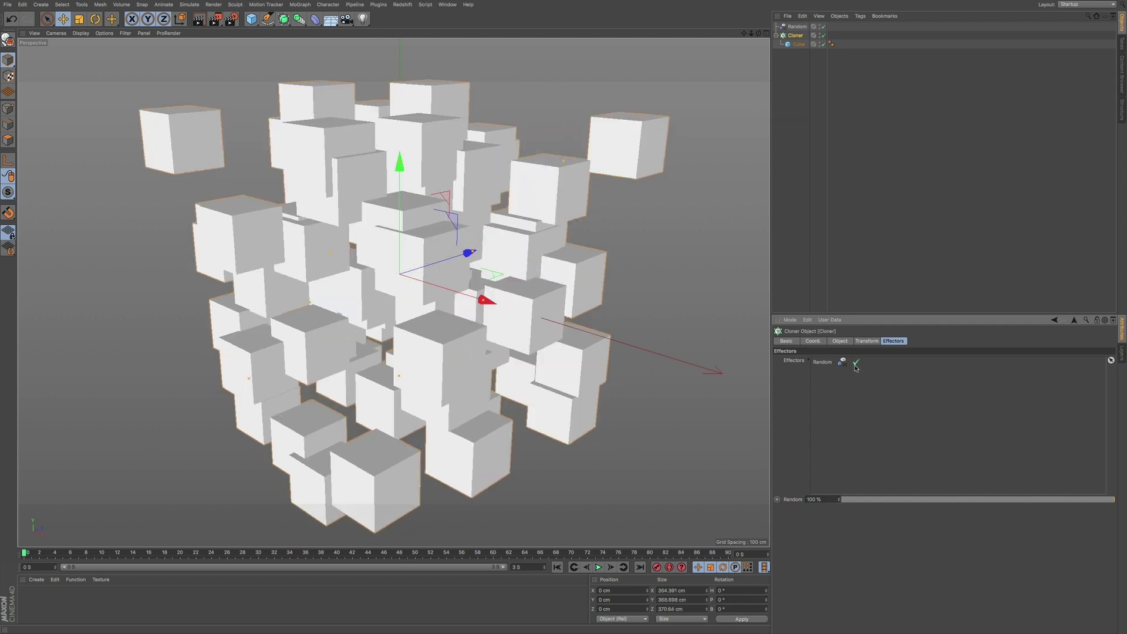
click(797, 27)
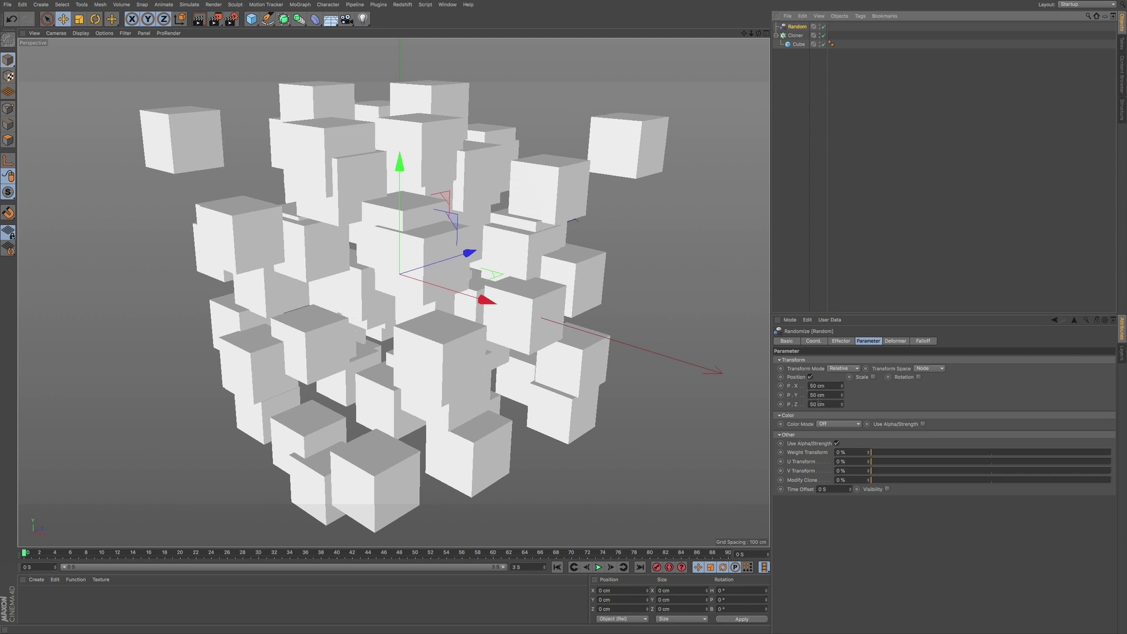
Step: Raise the Random effector's P.X offset above 50 cm and show its Falloff settings
mouse_move(844, 388)
mouse_down()
mouse_move(844, 374)
mouse_move(843, 404)
mouse_up()
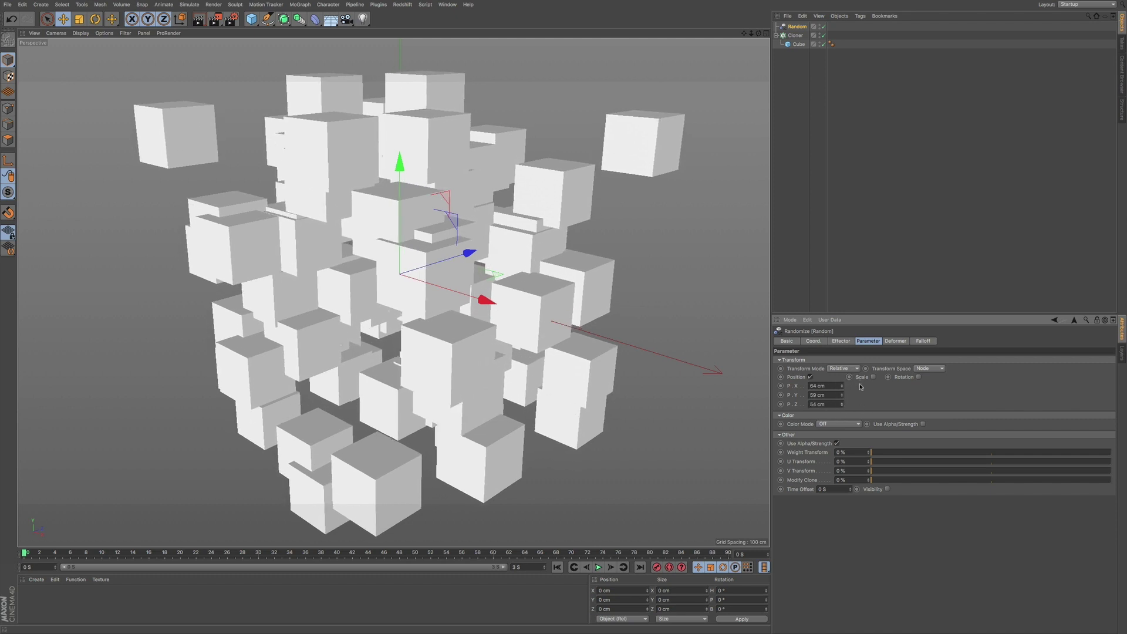
click(922, 342)
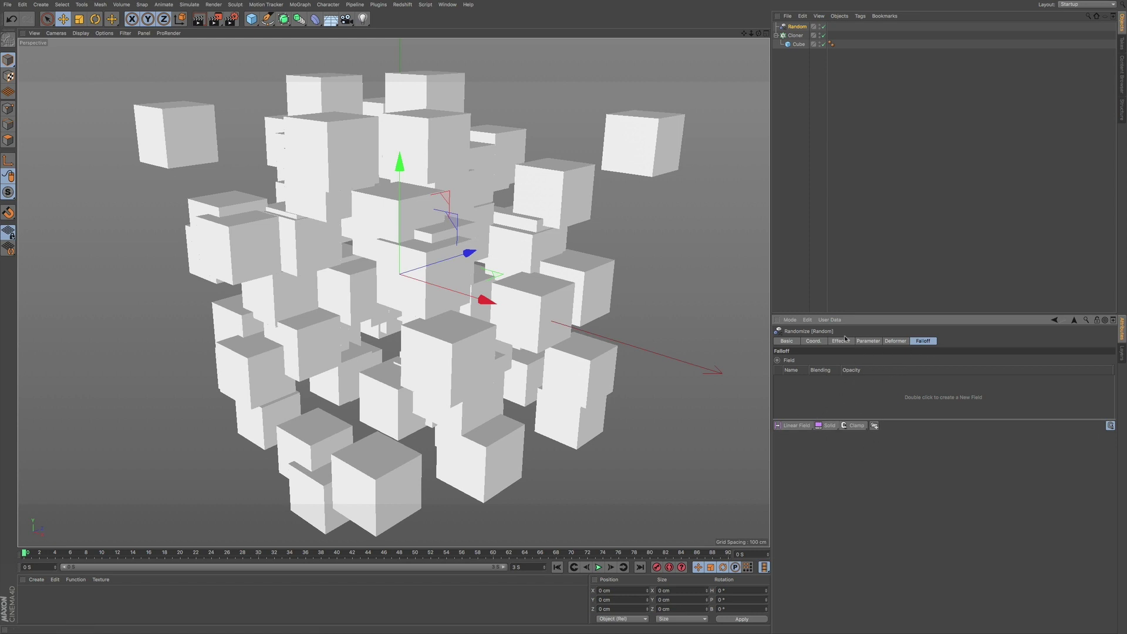
Step: Add a Spherical Field to the Random effector's falloff field list
click(797, 426)
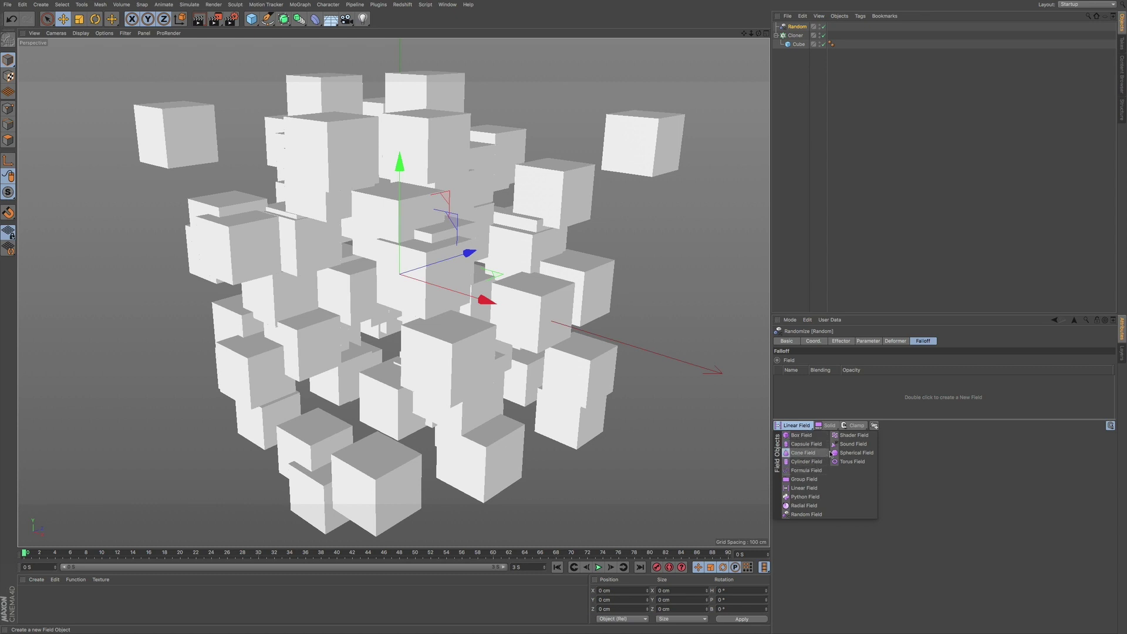
click(855, 453)
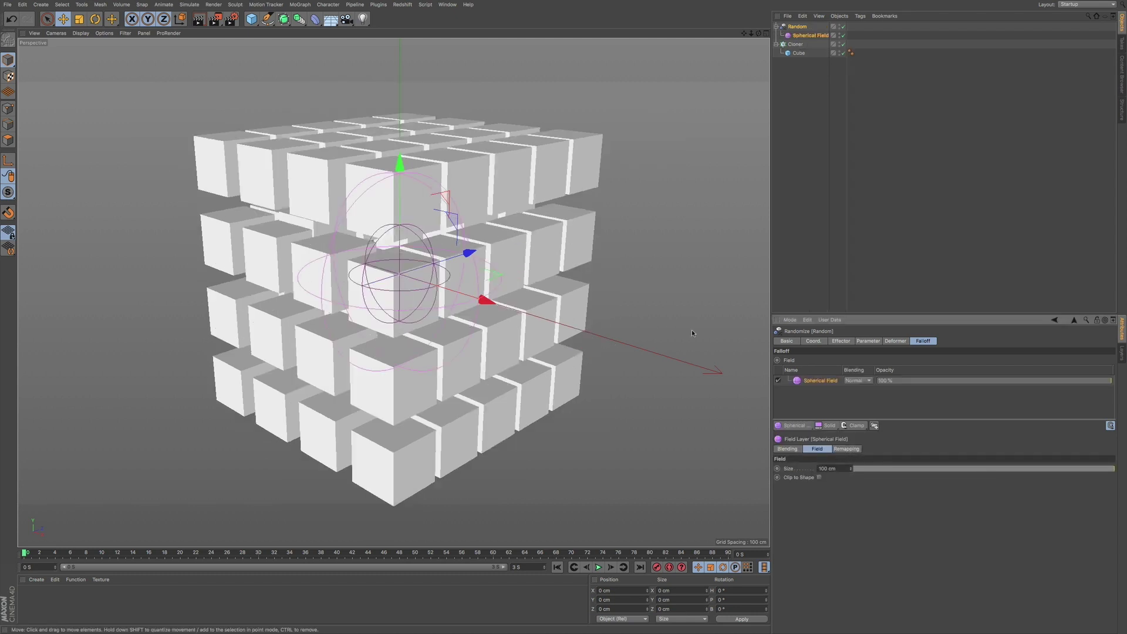
Step: Drag the Spherical Field's handles to enlarge it to 152 cm and raise it to Y 29.74 cm
click(809, 35)
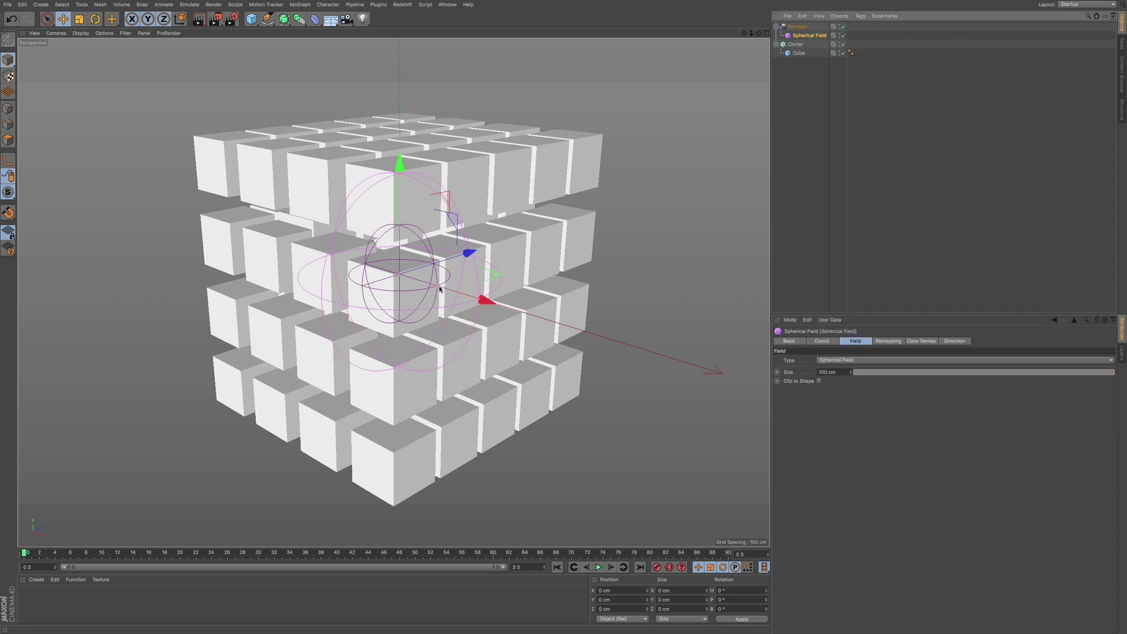
drag(396, 208, 427, 194)
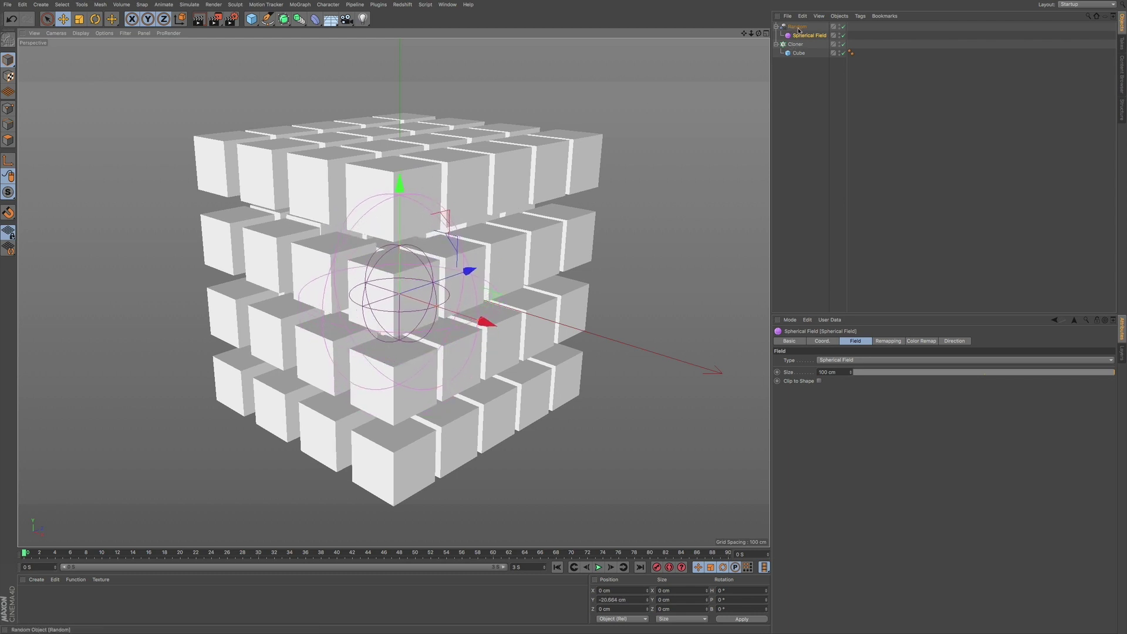
drag(400, 197, 401, 183)
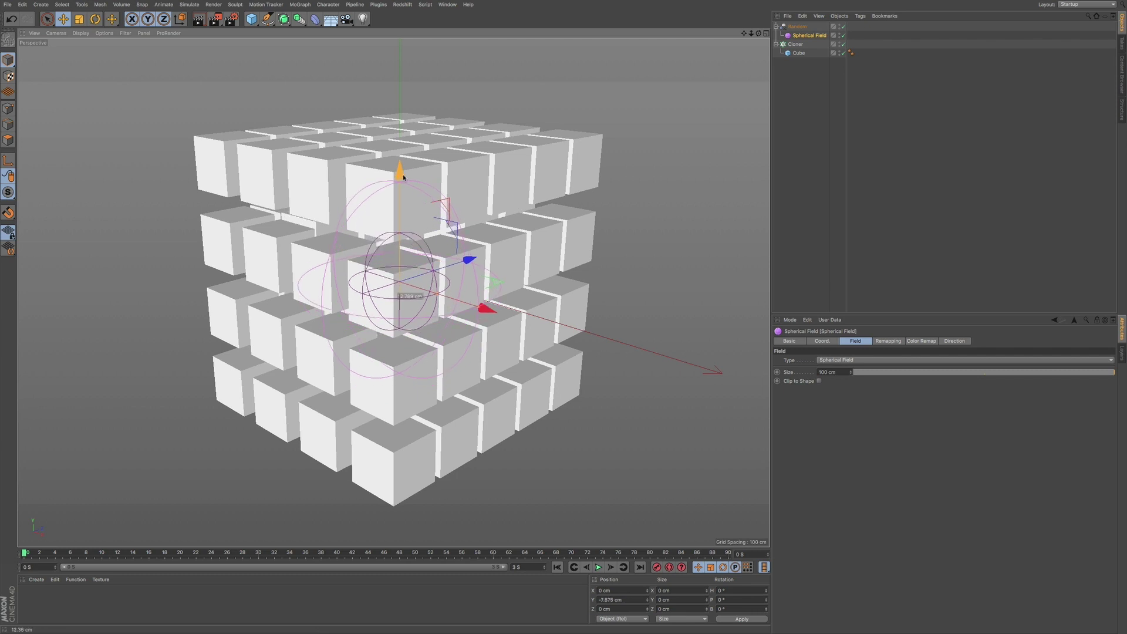
drag(857, 376, 466, 322)
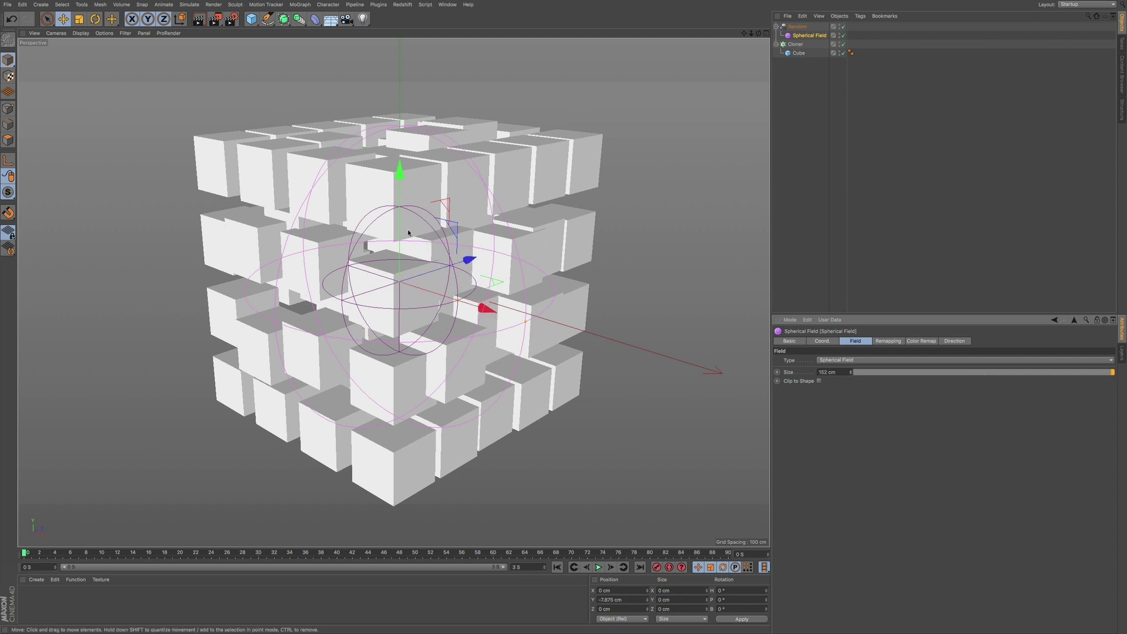
drag(399, 173, 444, 168)
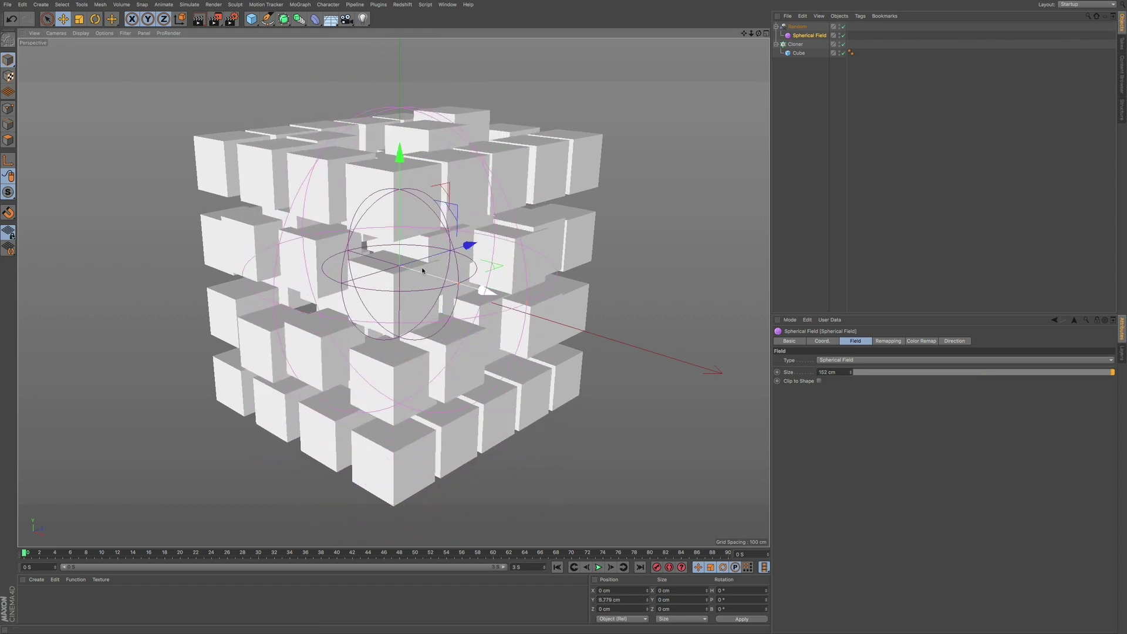
drag(399, 157, 399, 133)
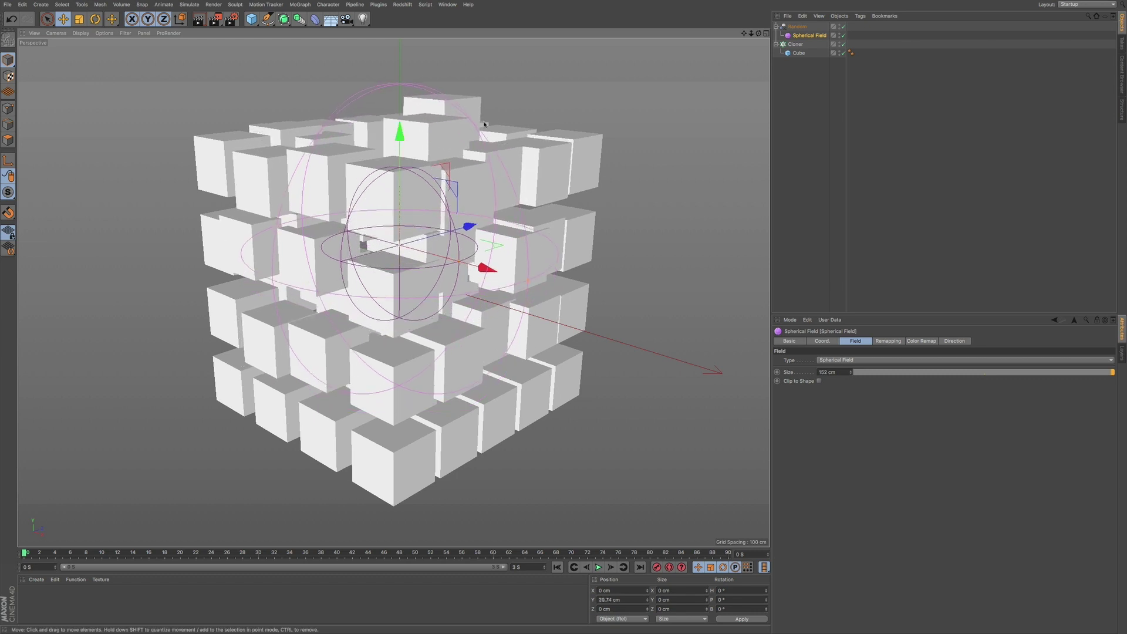
Step: Enable Autokeying at frame 0 and show the Spherical Field's Coord. values
click(669, 567)
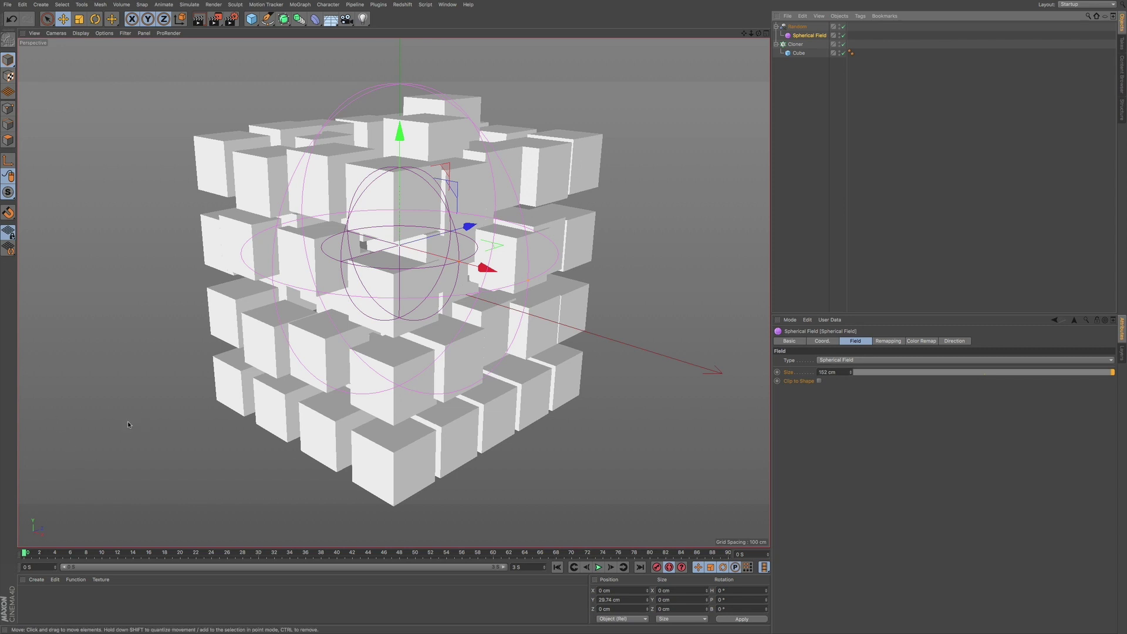
click(37, 555)
drag(39, 556, 25, 554)
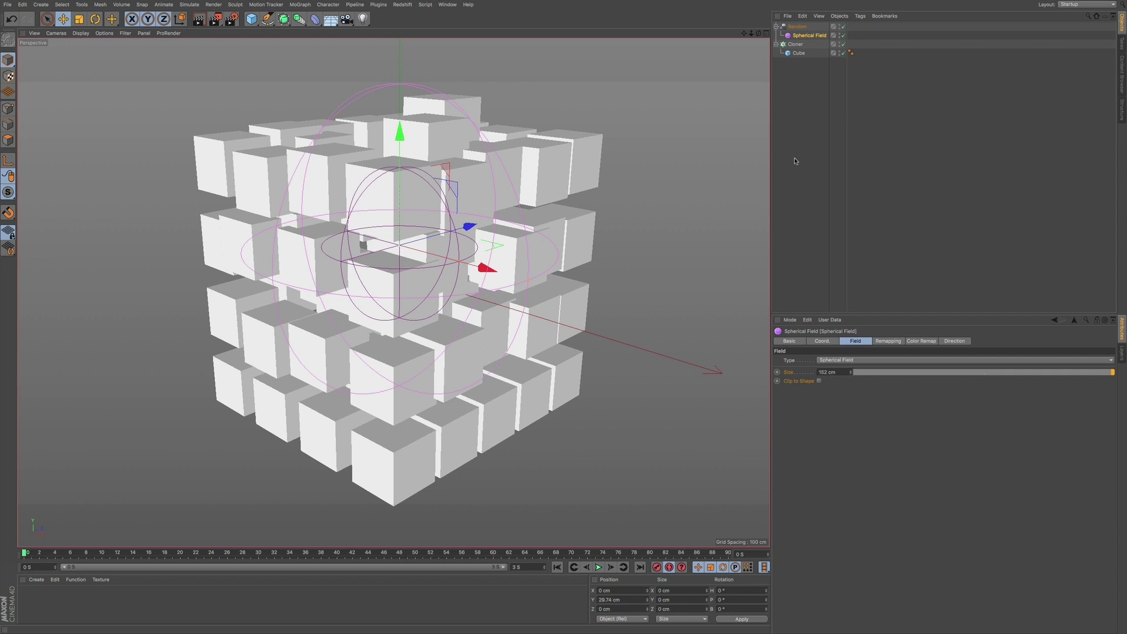
click(827, 341)
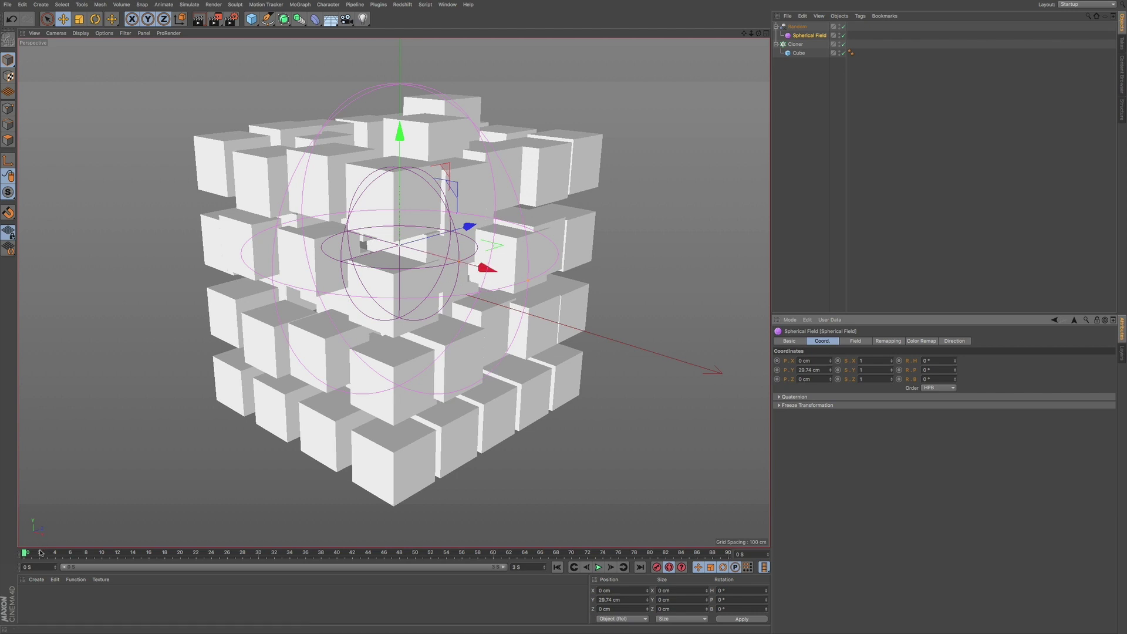
Step: At frame 25, move the field to X 115.95 cm, then disable Autokeying and scrub back to review
drag(41, 553, 218, 535)
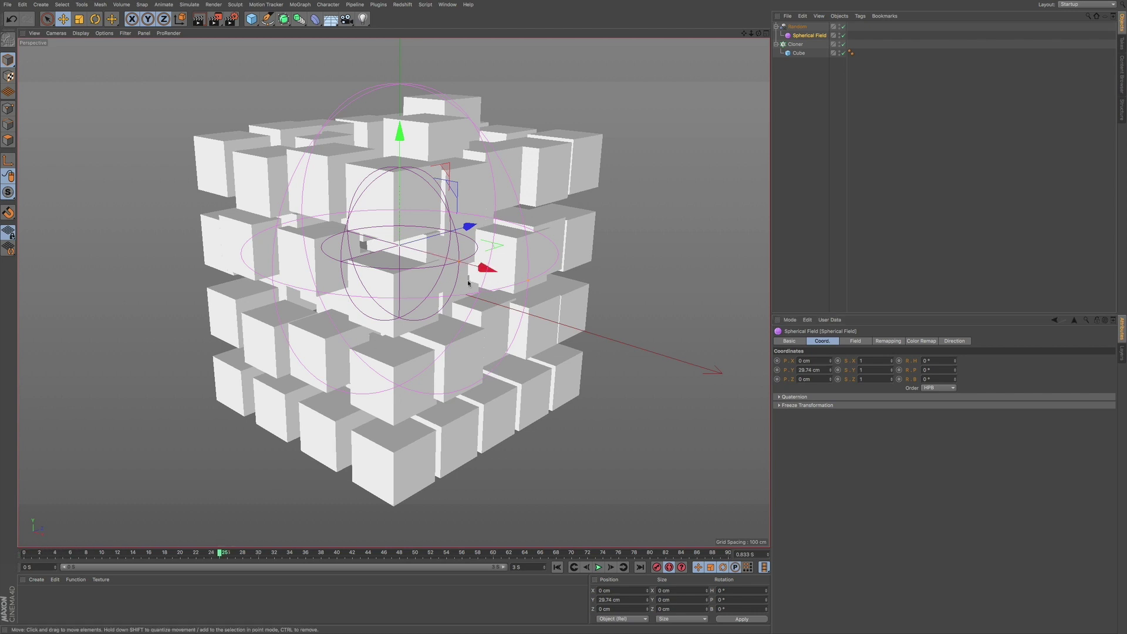
drag(486, 270, 601, 289)
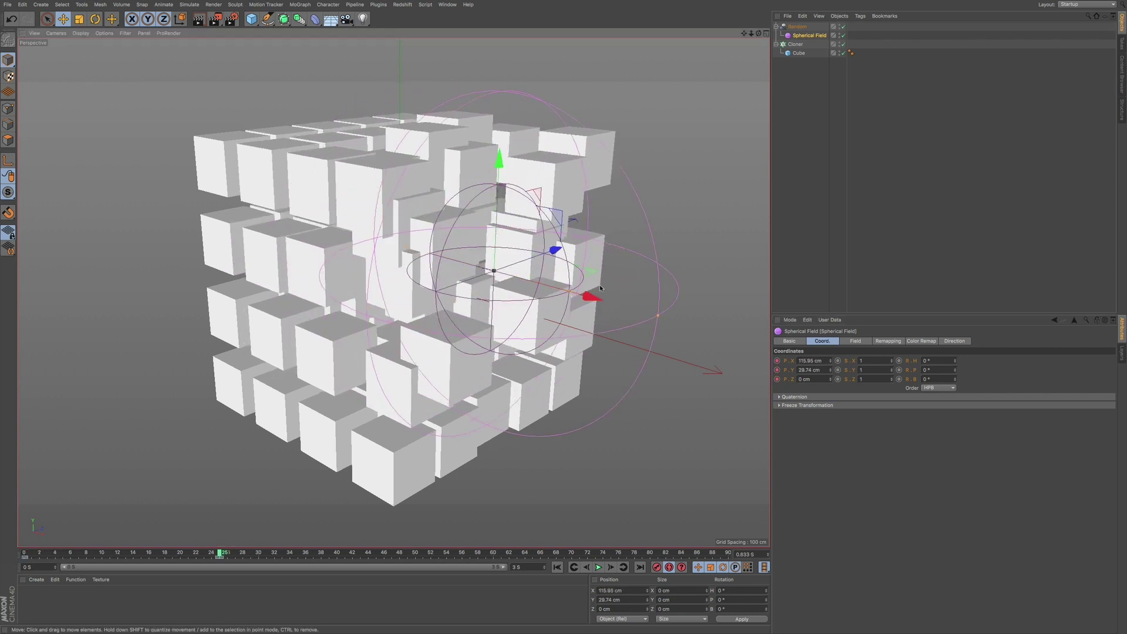
click(670, 568)
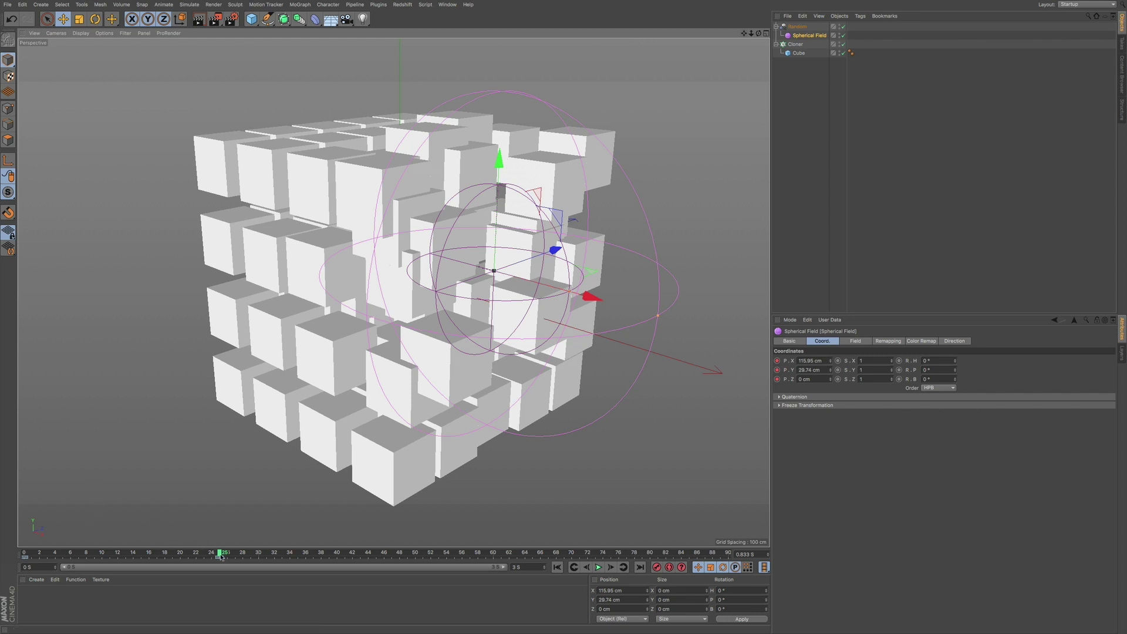
drag(220, 555, 24, 554)
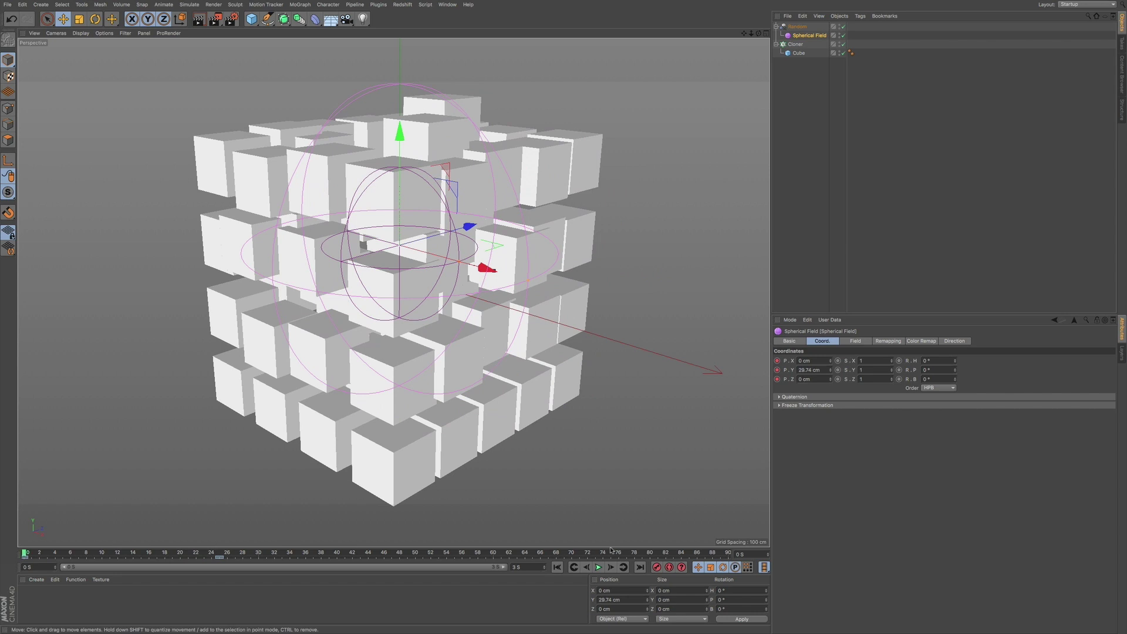
click(598, 567)
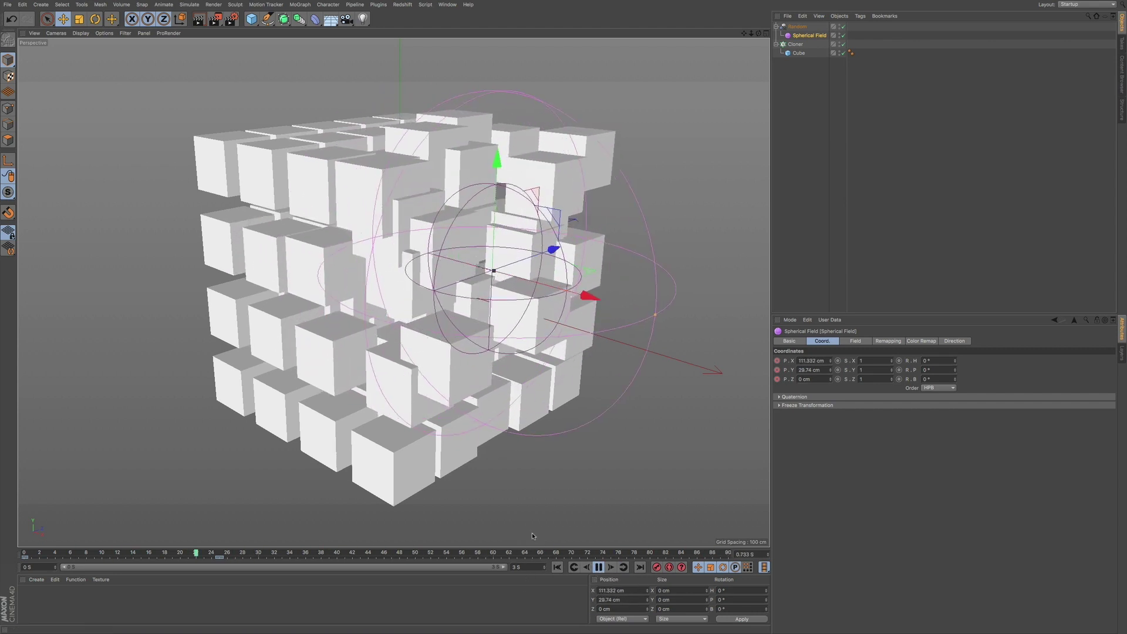
click(598, 567)
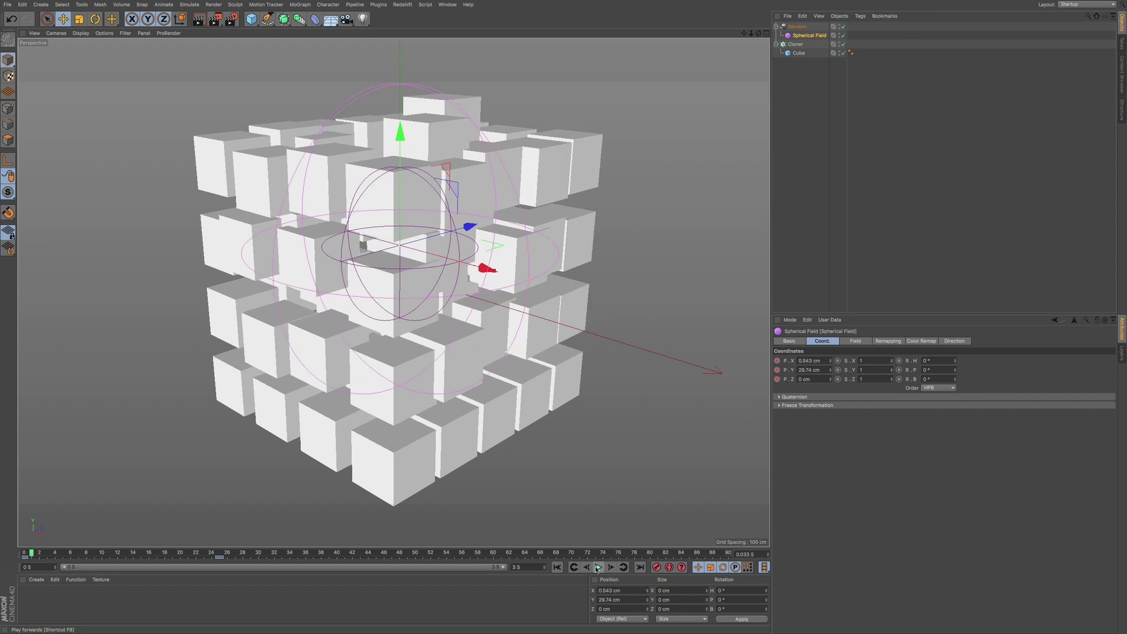
click(23, 553)
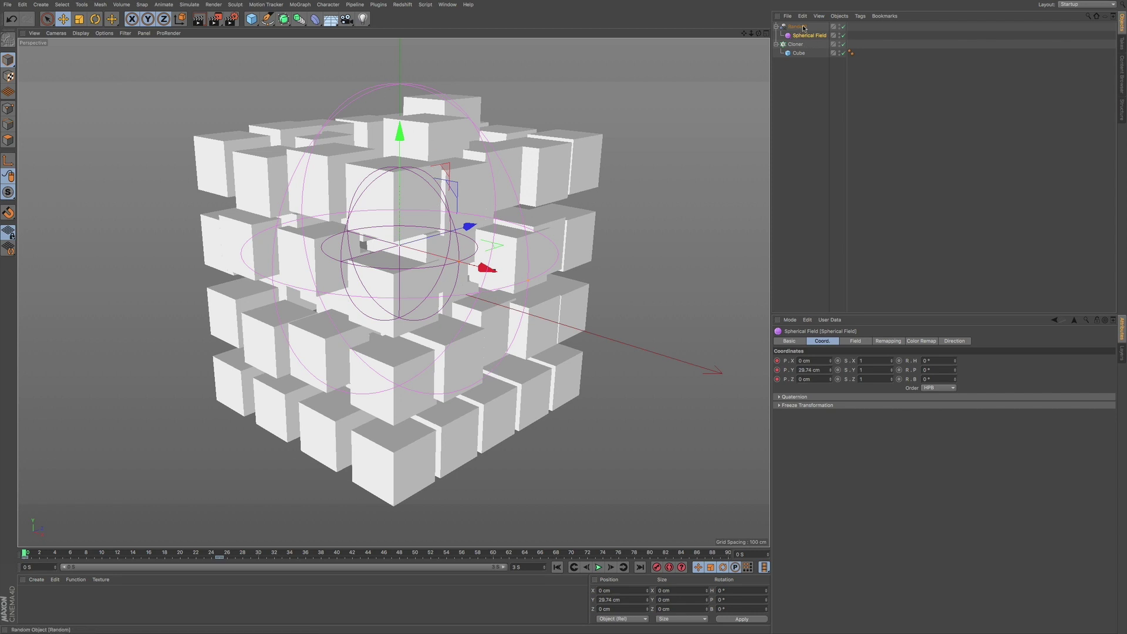
click(802, 44)
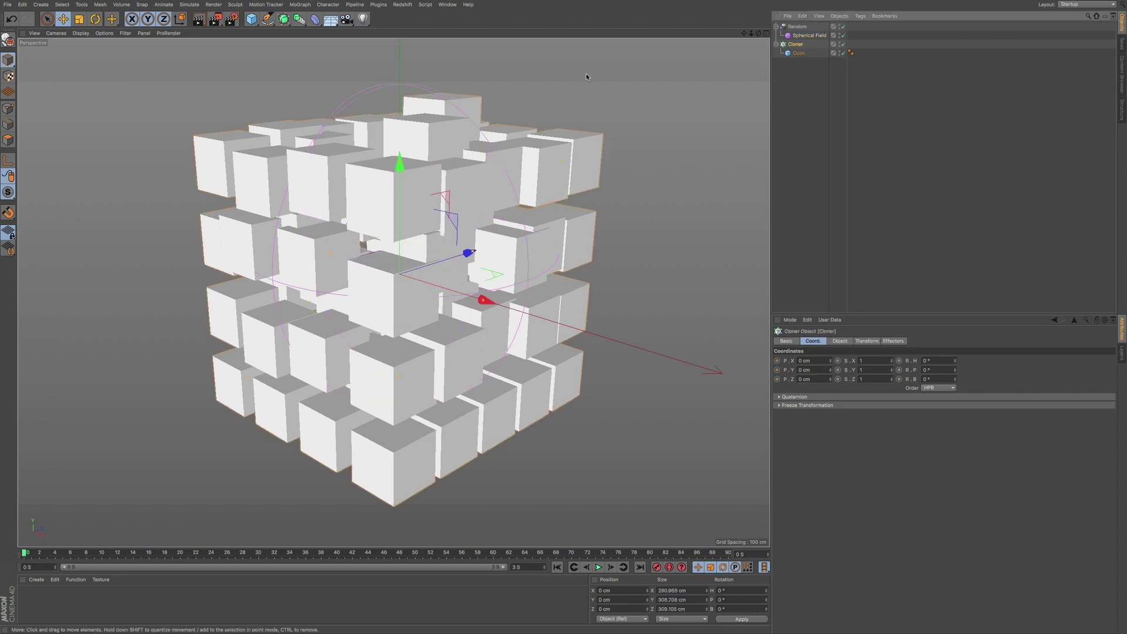
click(300, 5)
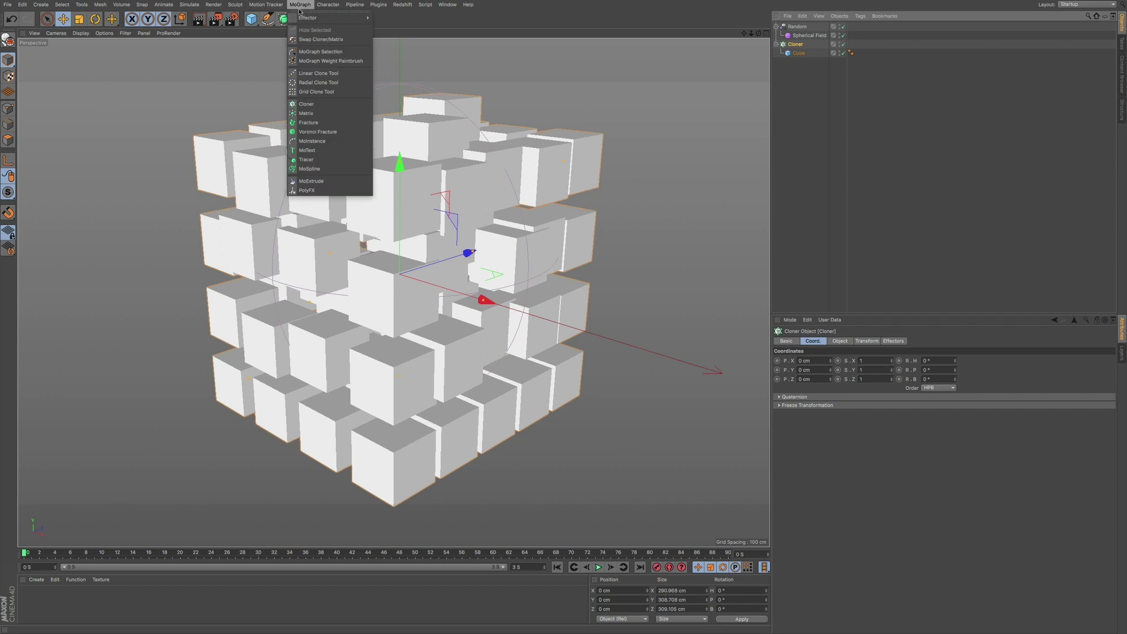
mouse_move(307, 20)
mouse_move(353, 18)
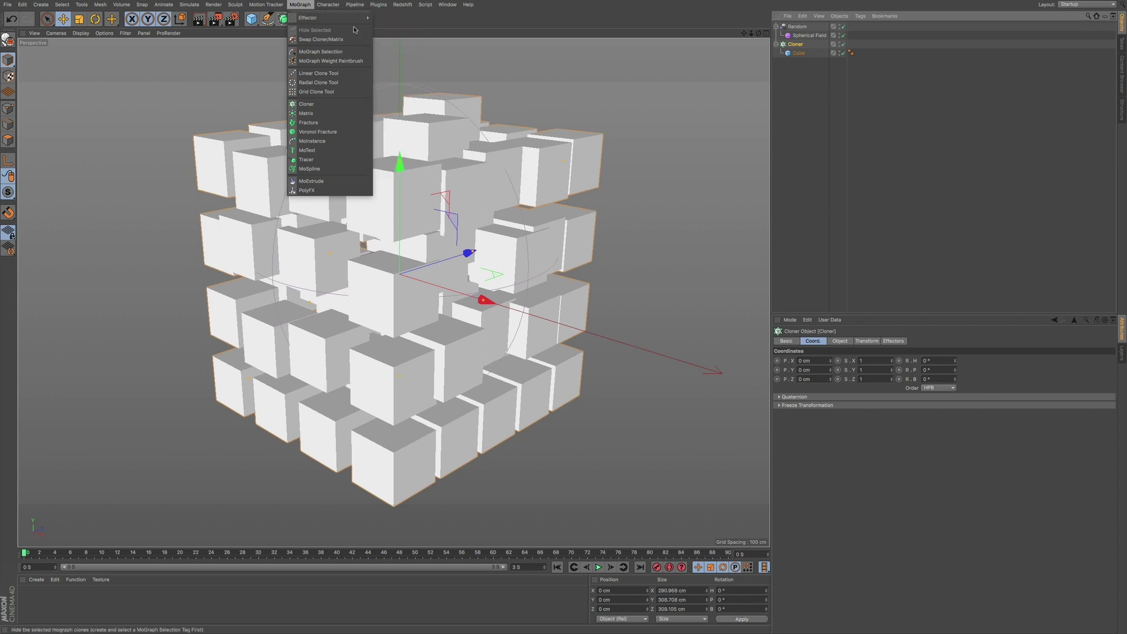
click(301, 5)
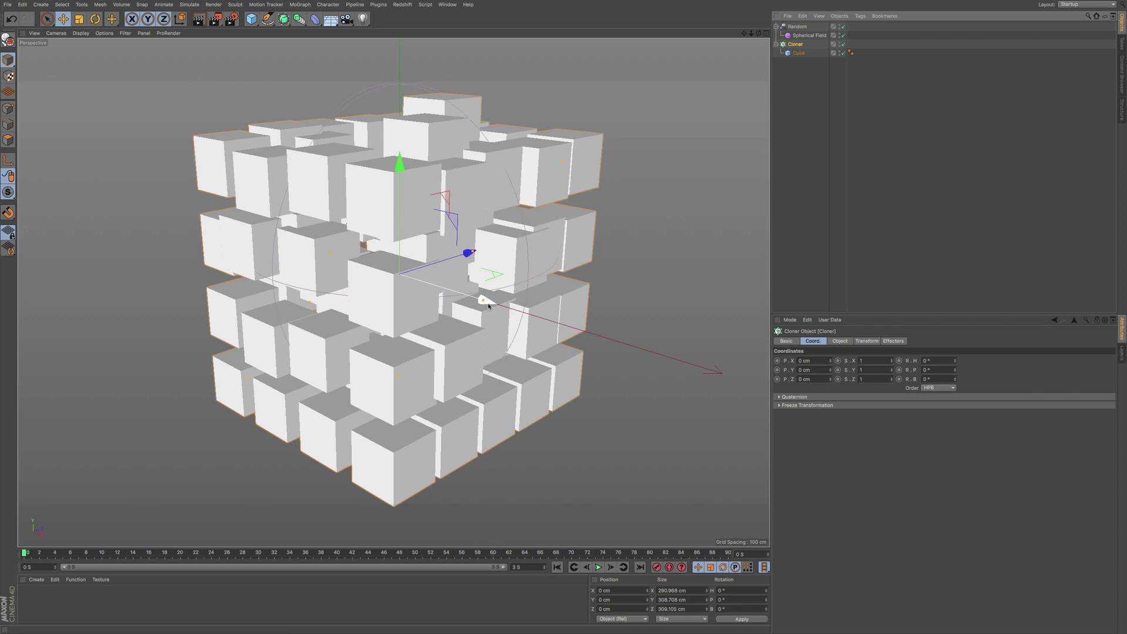
mouse_move(484, 302)
mouse_down()
mouse_move(522, 312)
mouse_move(364, 266)
mouse_move(519, 298)
mouse_move(496, 284)
mouse_up()
key(ctrl+z)
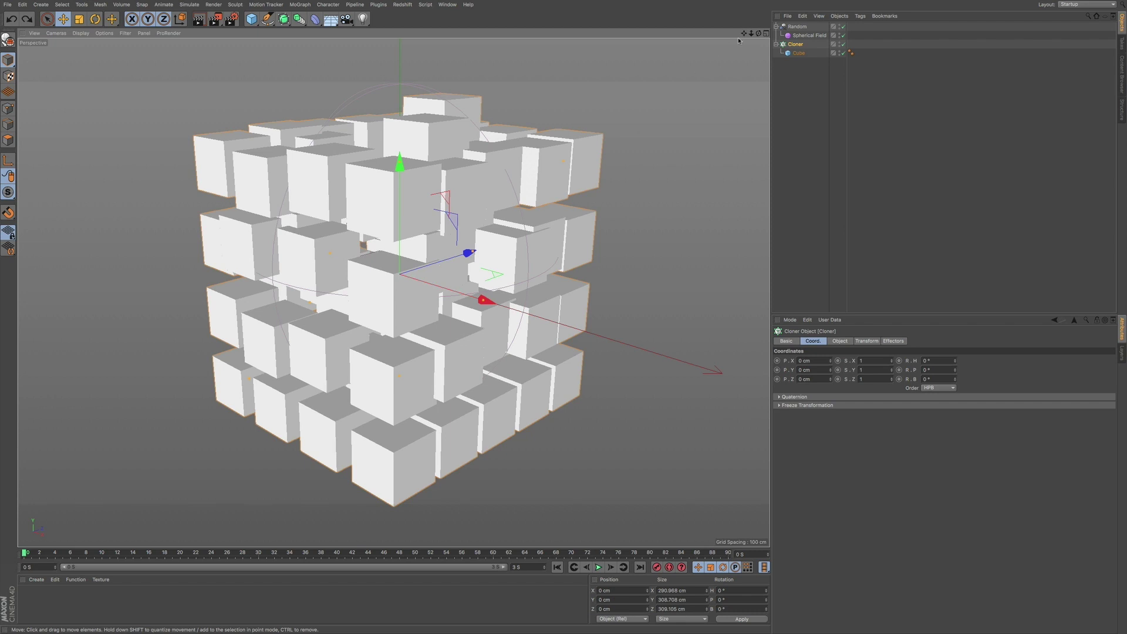
click(813, 36)
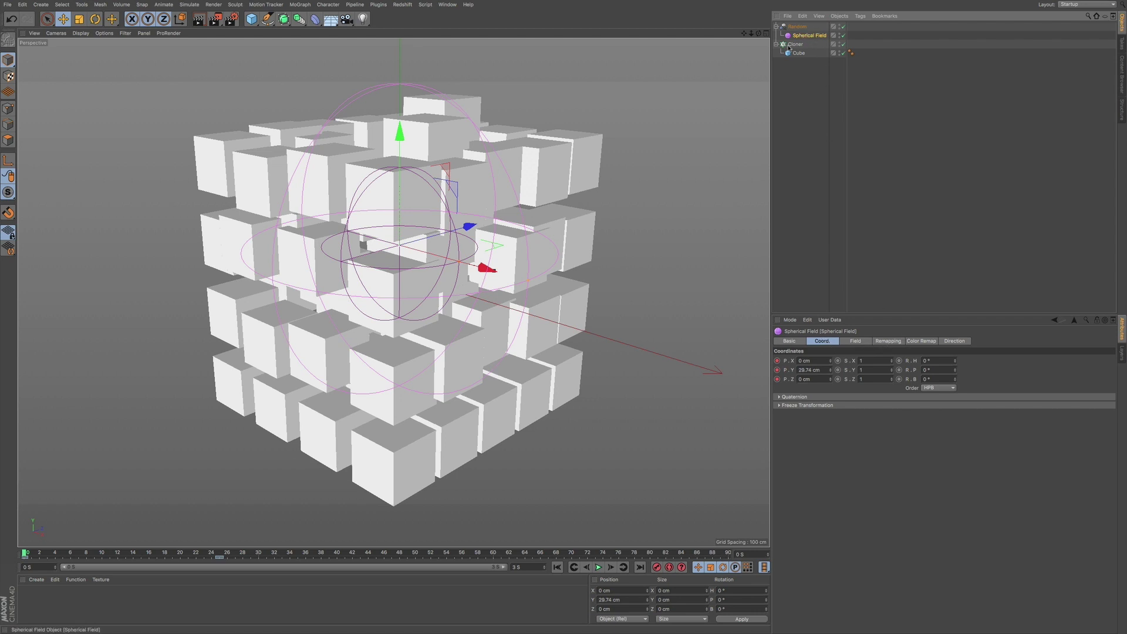
click(862, 343)
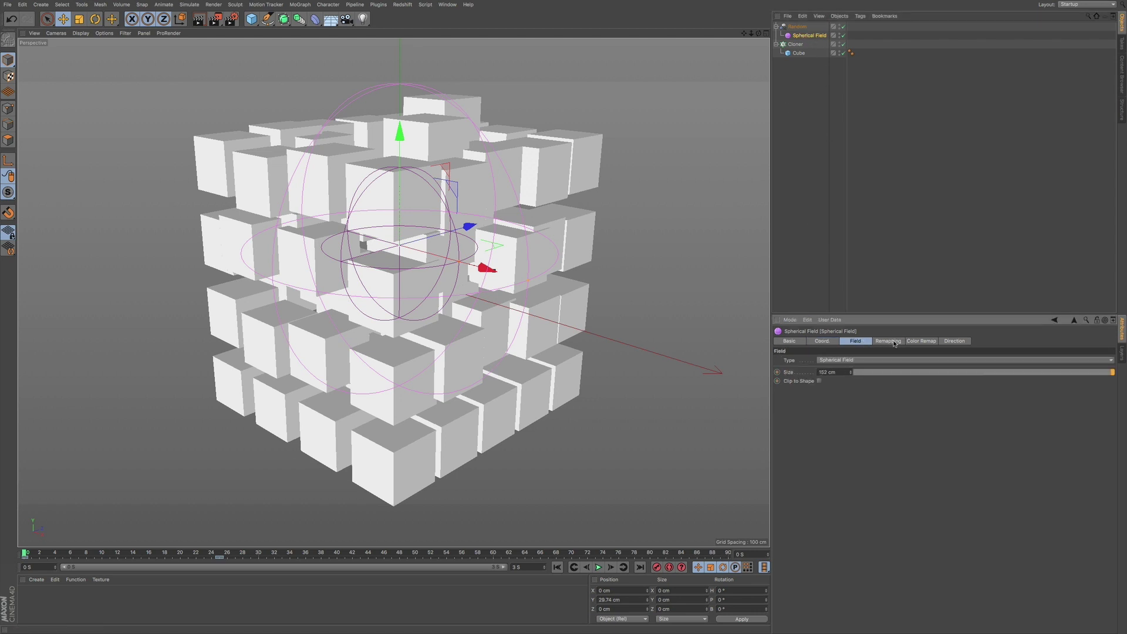
click(871, 360)
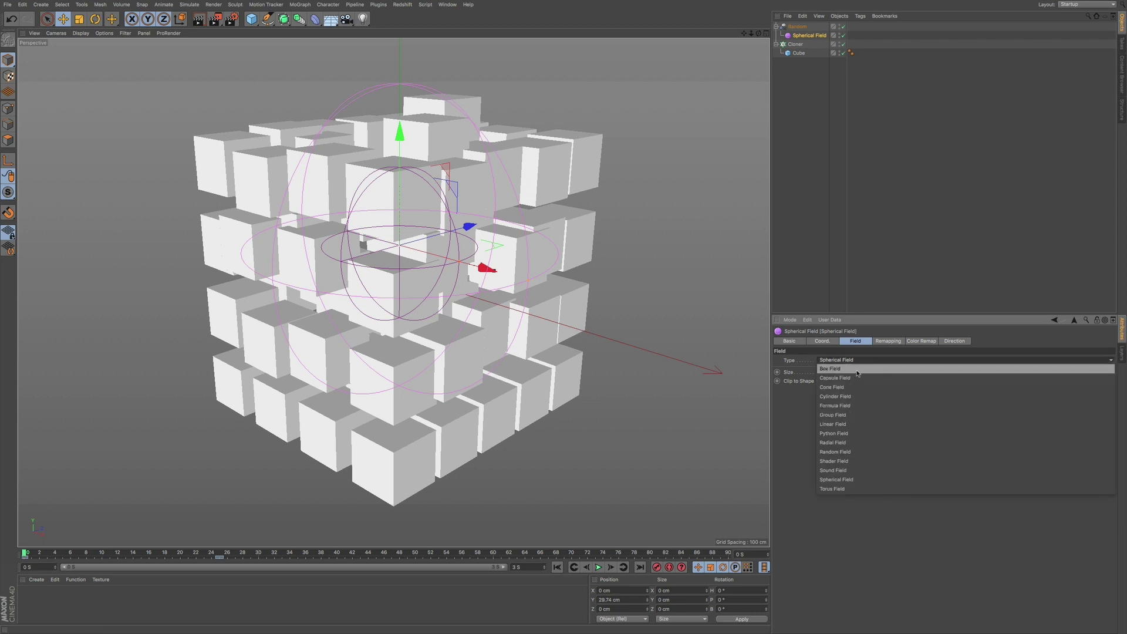
click(853, 369)
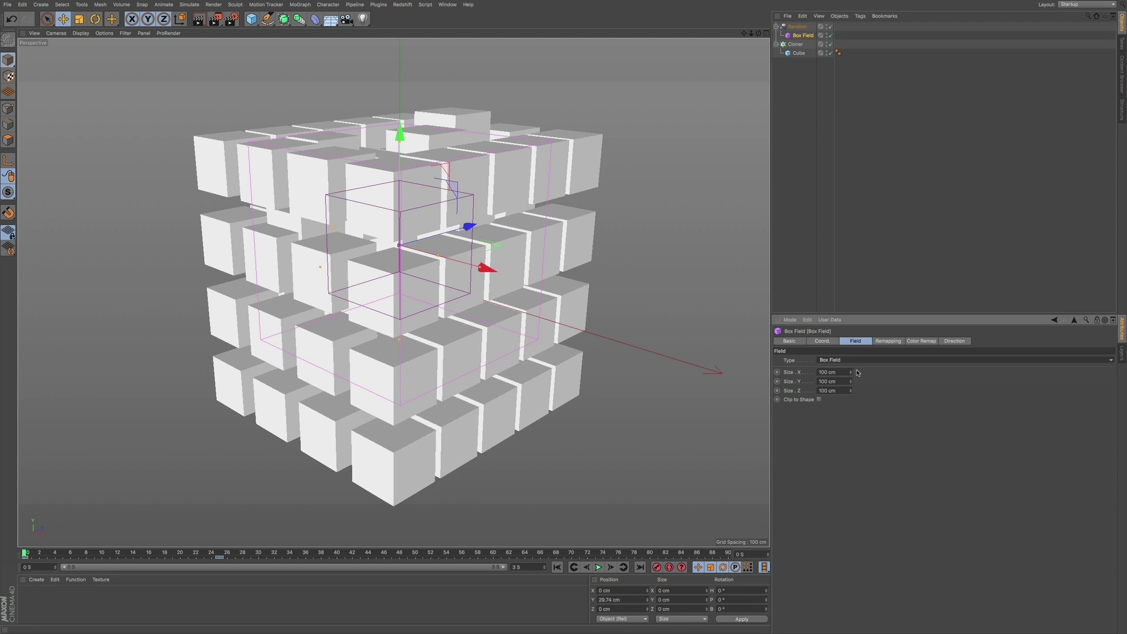
mouse_move(442, 259)
mouse_down()
mouse_move(459, 259)
mouse_move(449, 259)
mouse_up()
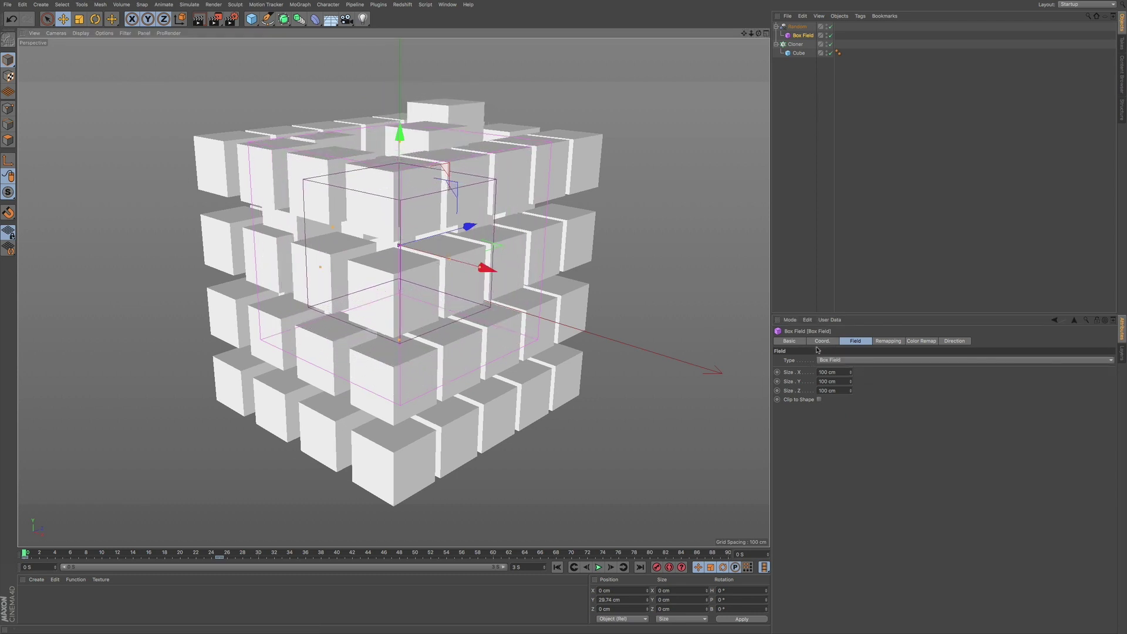
click(836, 360)
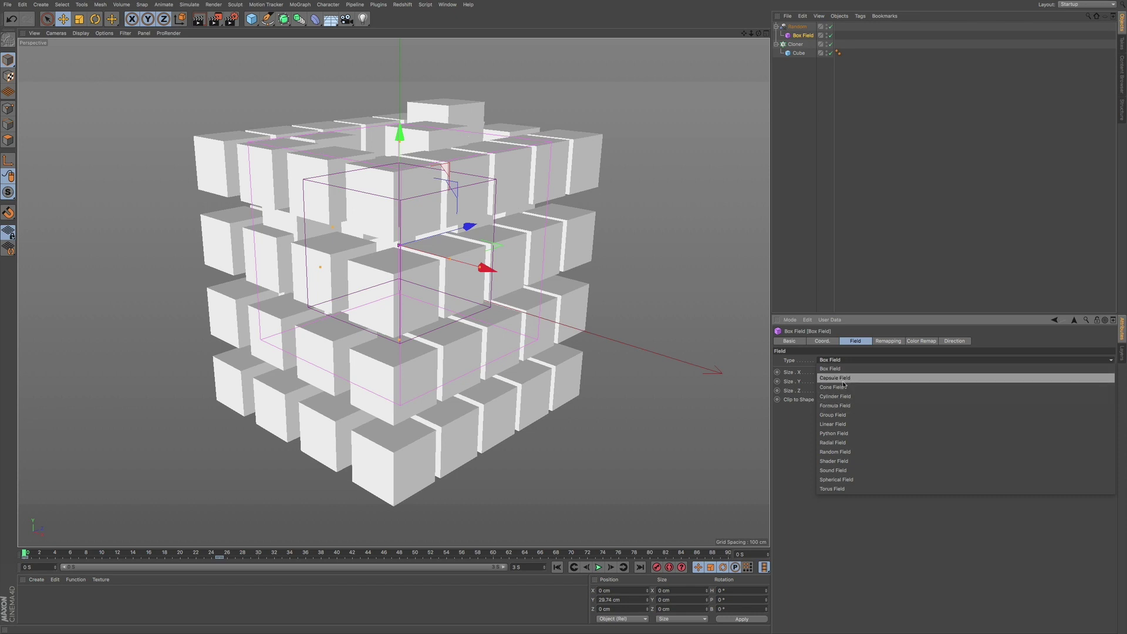
click(841, 380)
click(842, 361)
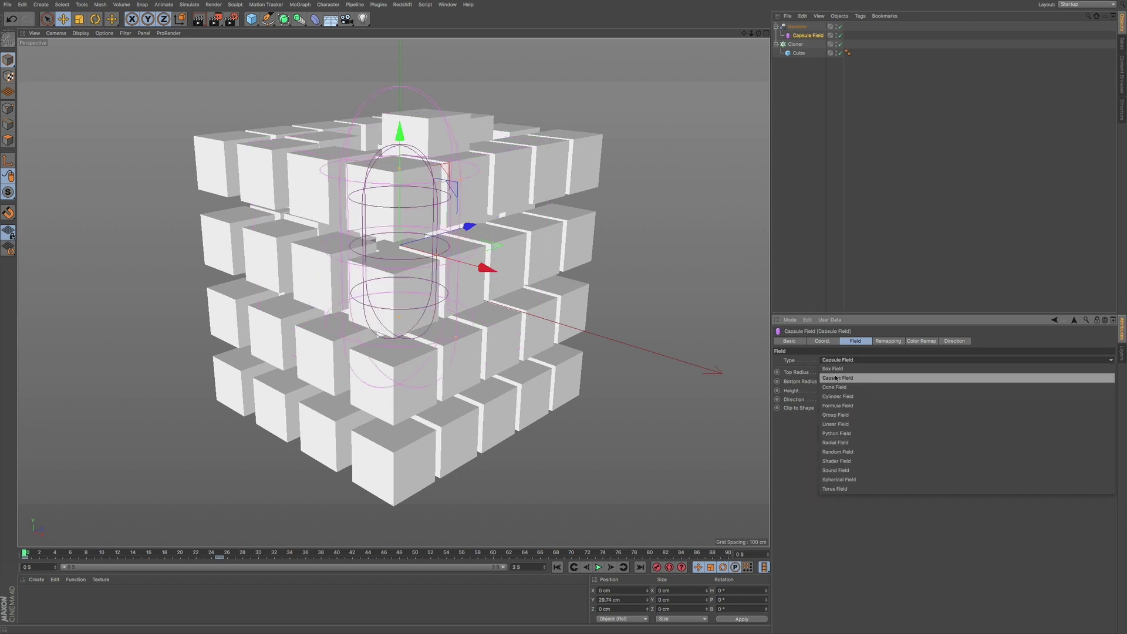
click(839, 480)
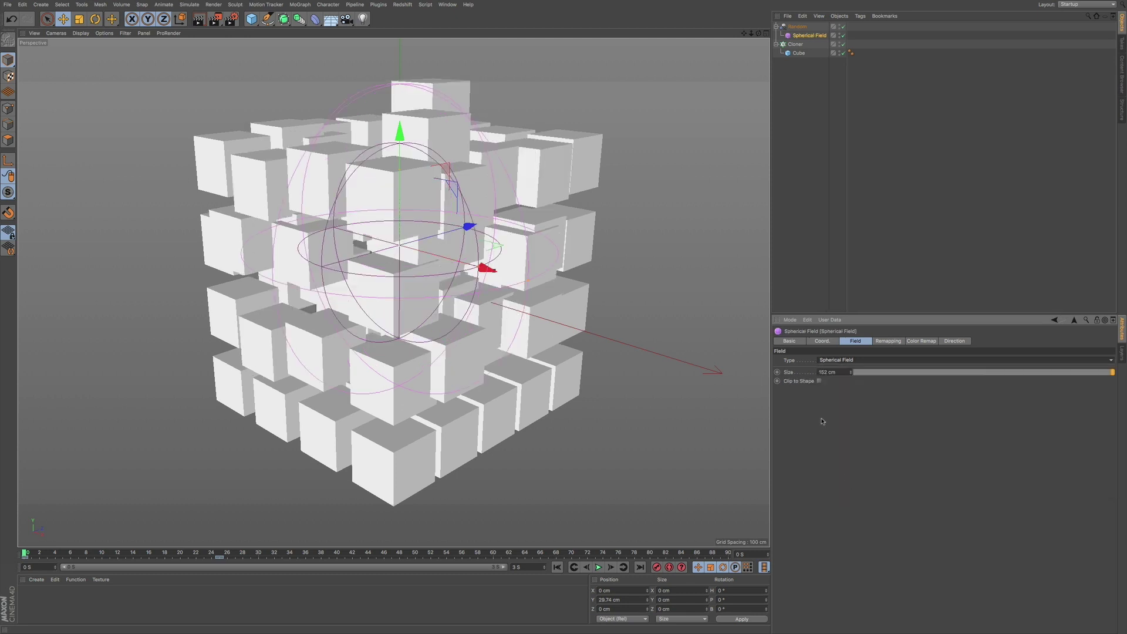